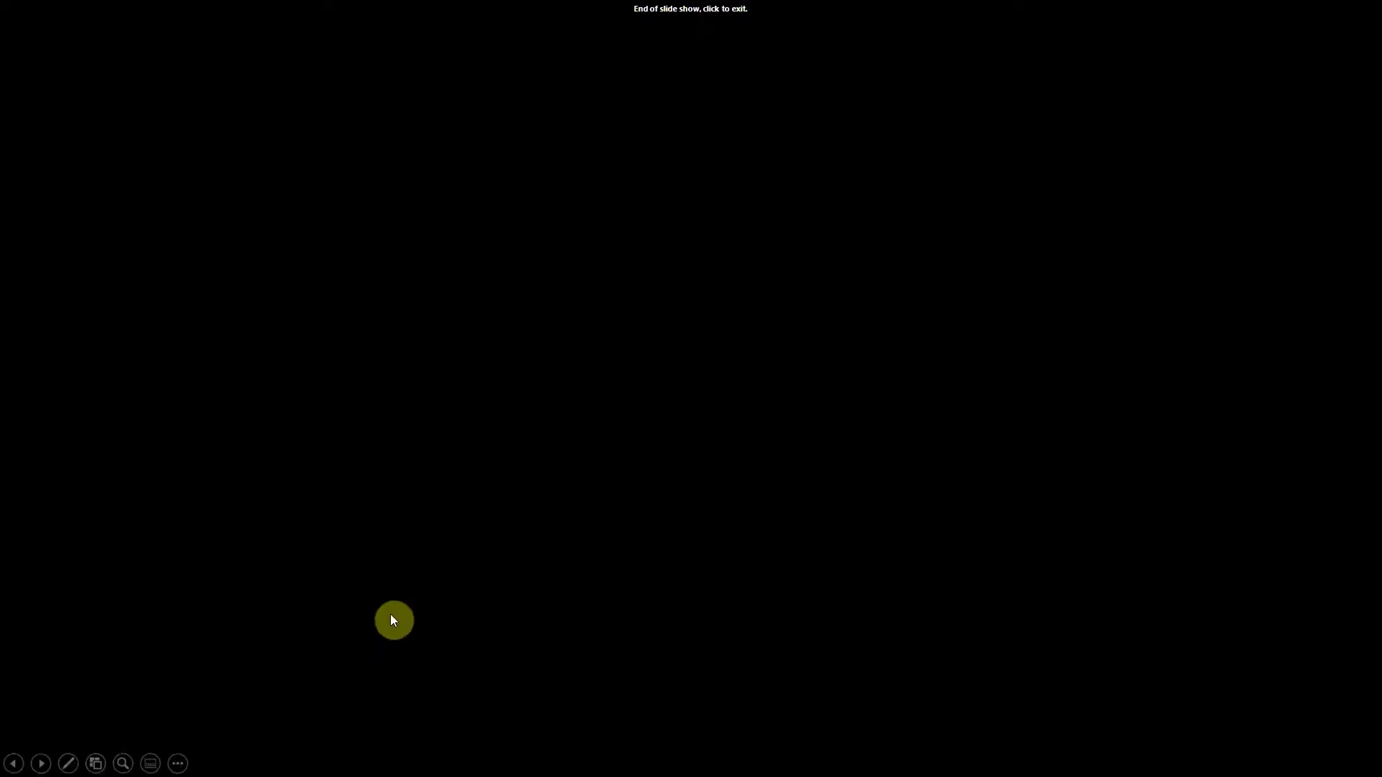
# Leave the slide show and scroll the OneSample.sav PerCapita grid down to row 100 and back up
pyautogui.click(394, 620)
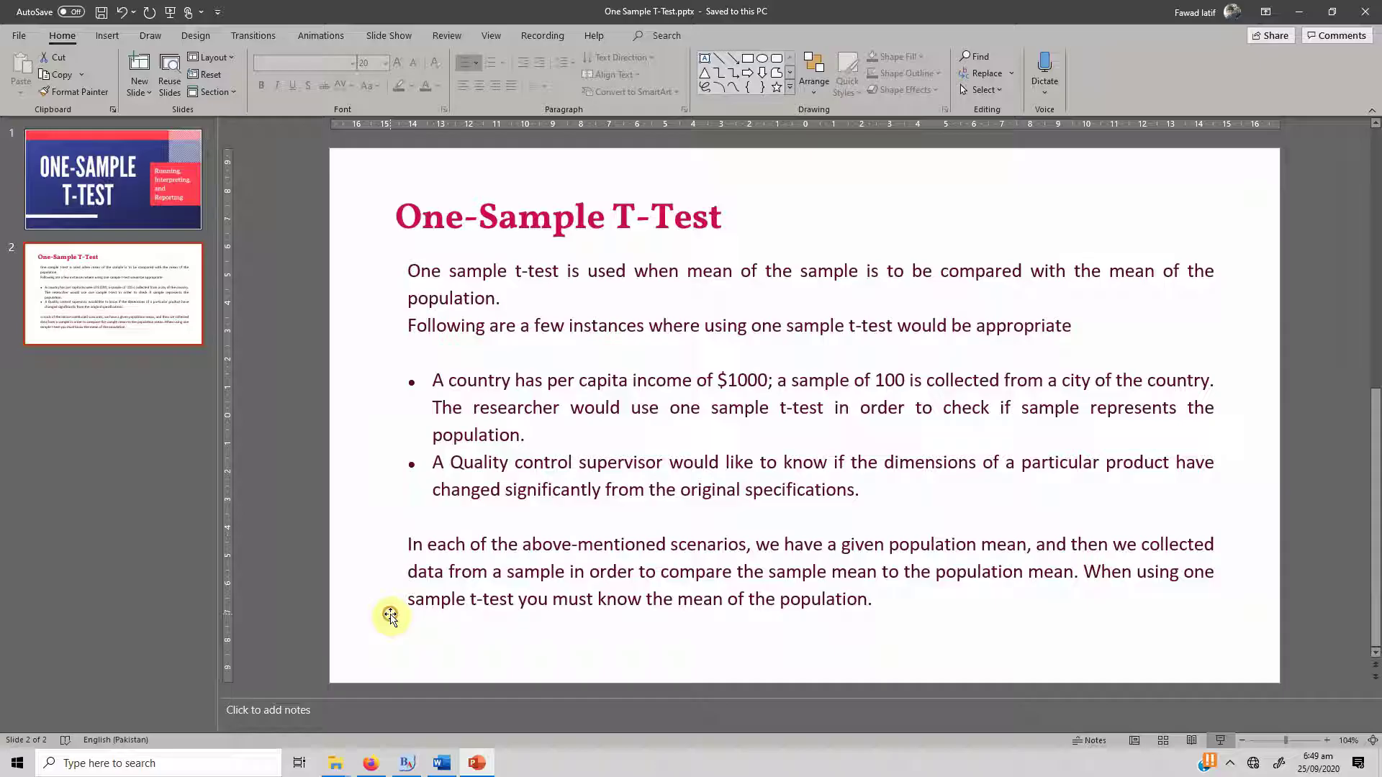
pyautogui.click(402, 765)
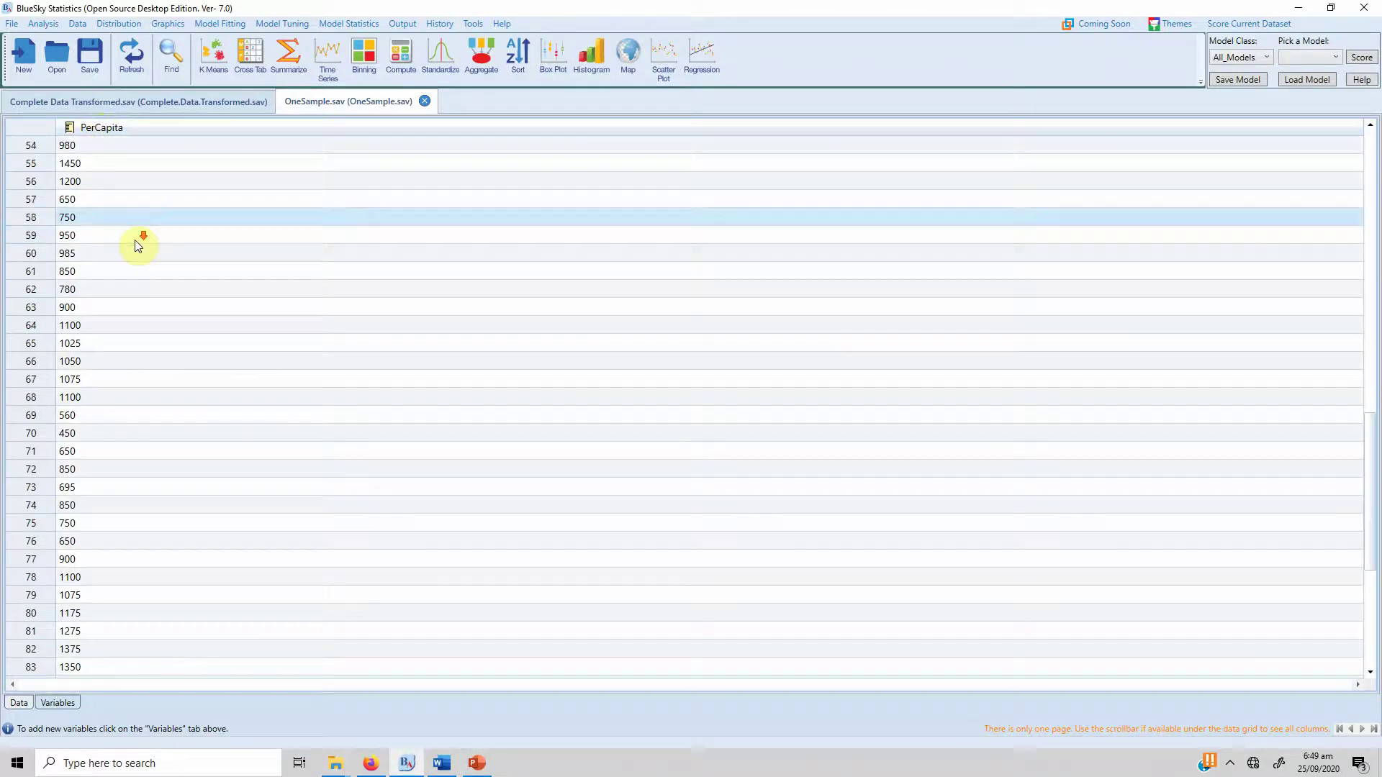
pyautogui.scroll(-6, 138, 245)
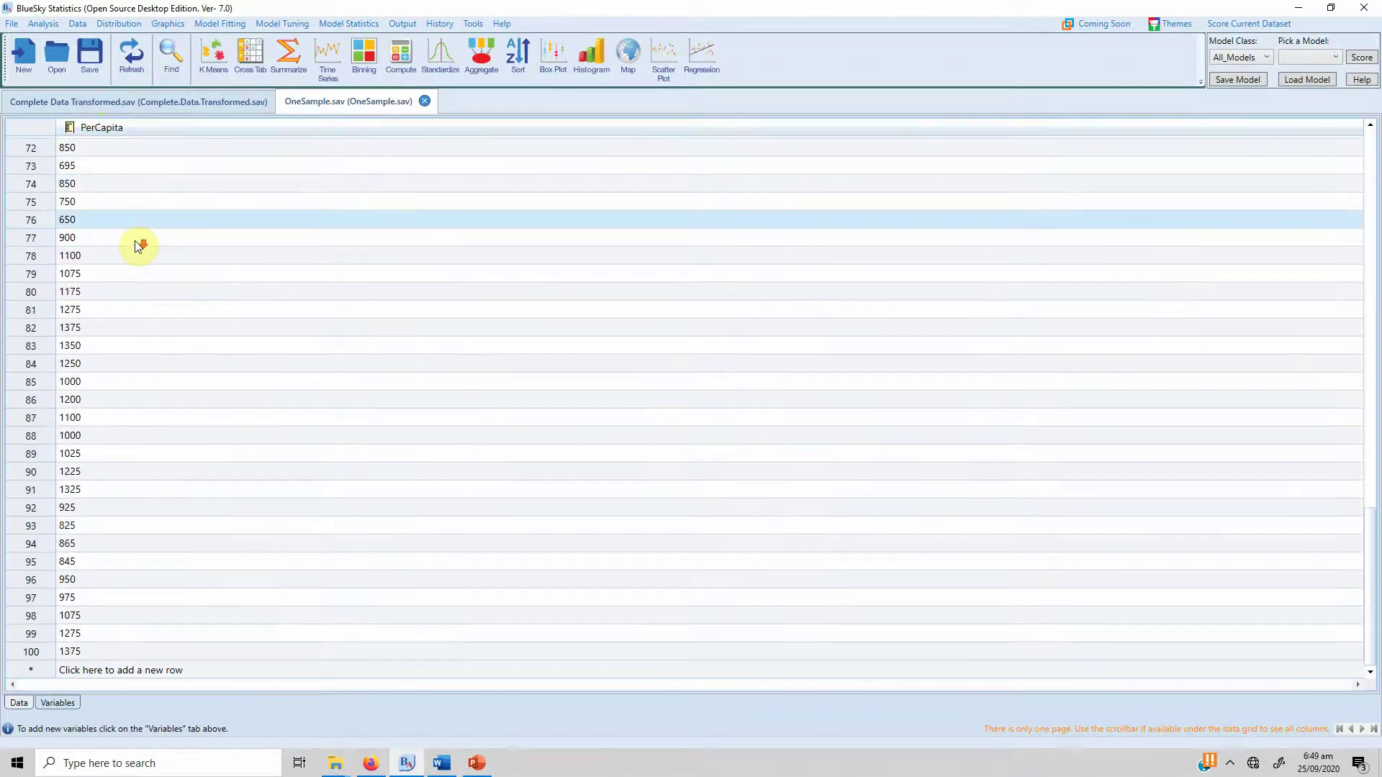
pyautogui.click(98, 646)
pyautogui.click(113, 614)
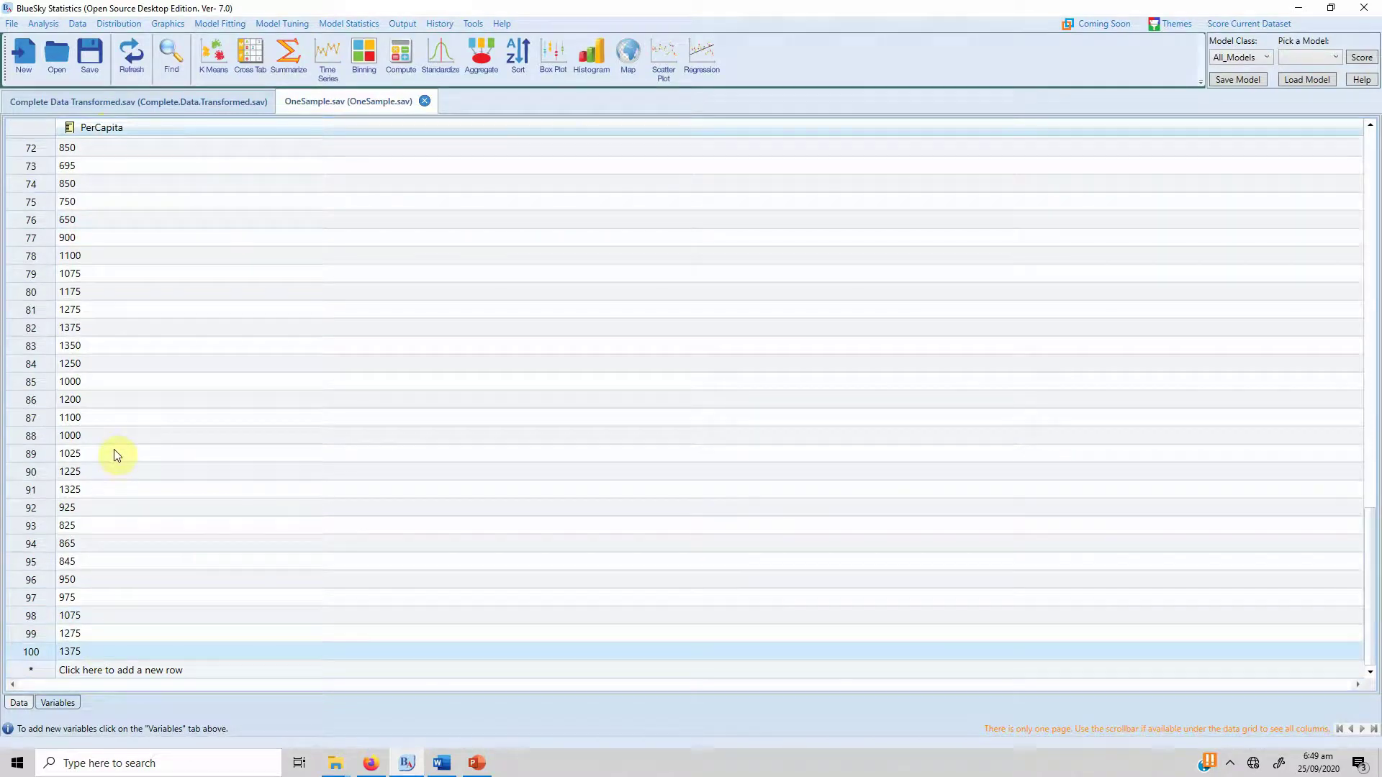
pyautogui.scroll(13, 222, 203)
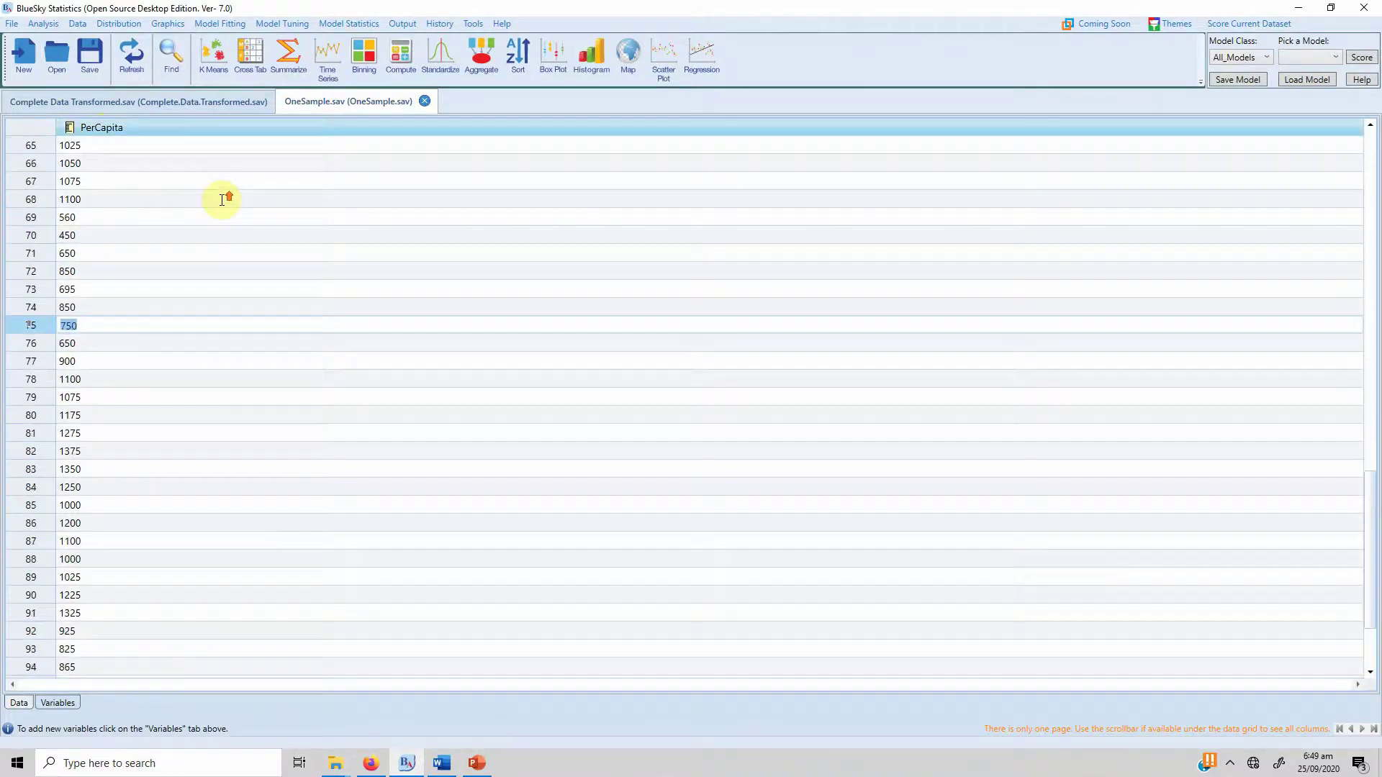
pyautogui.scroll(11, 221, 201)
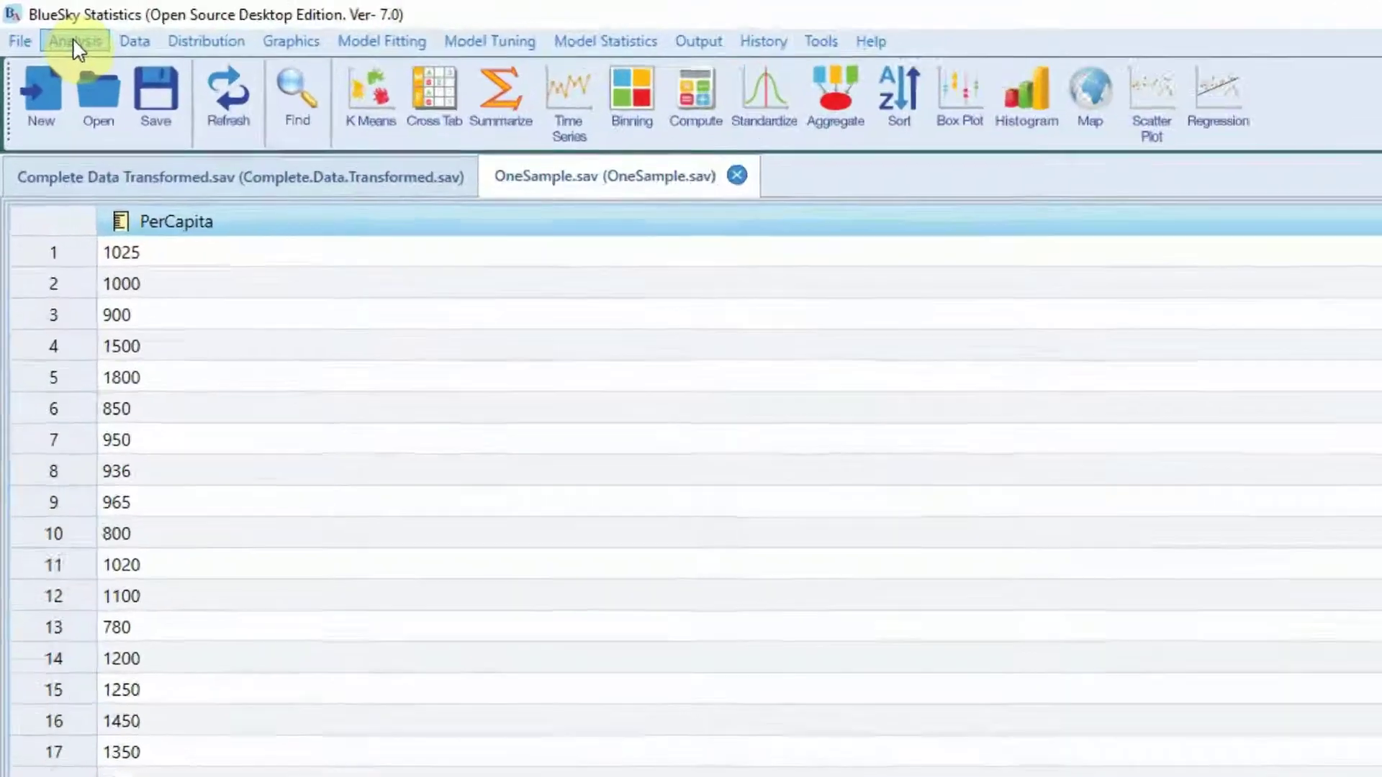
# Run a two-sided one-sample t-test on PerCapita with test value 1000
pyautogui.click(43, 24)
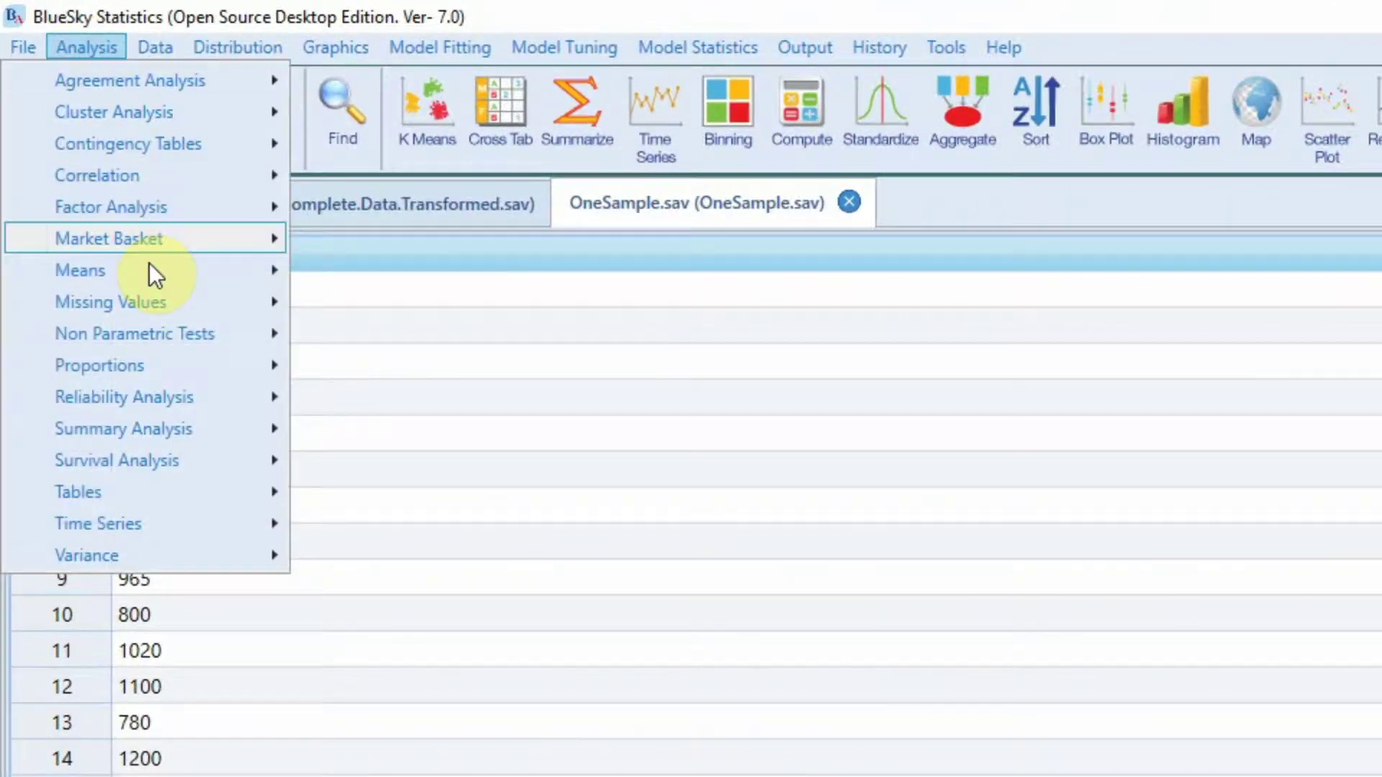
pyautogui.click(157, 269)
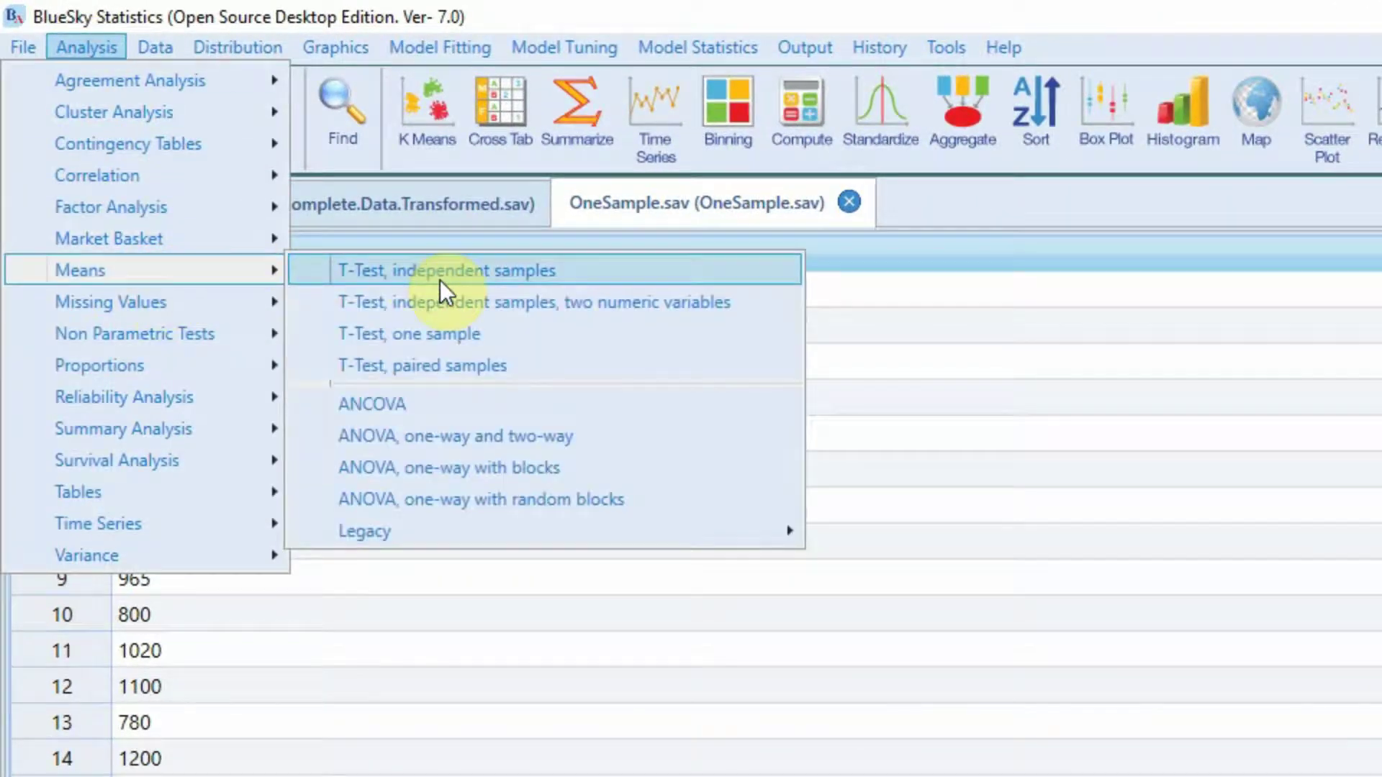
pyautogui.click(426, 342)
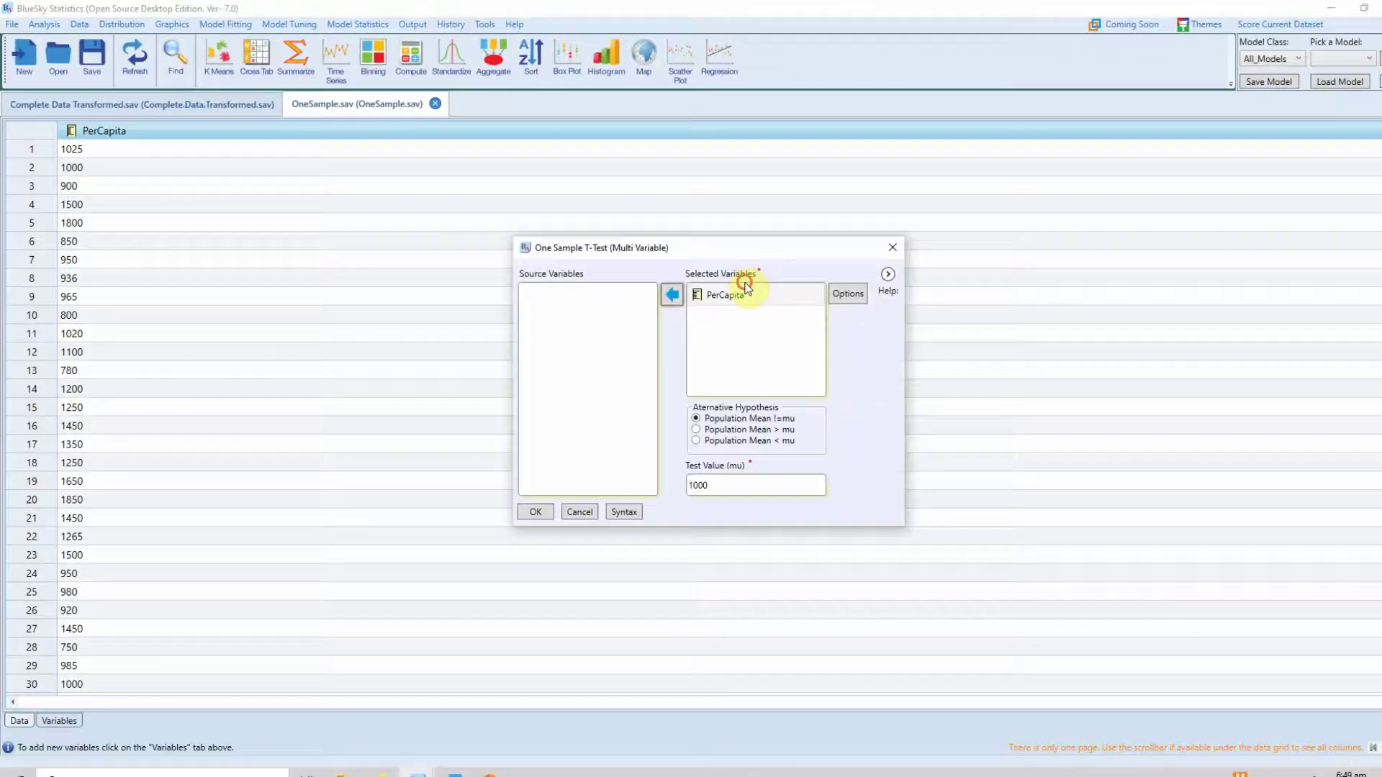
pyautogui.click(745, 287)
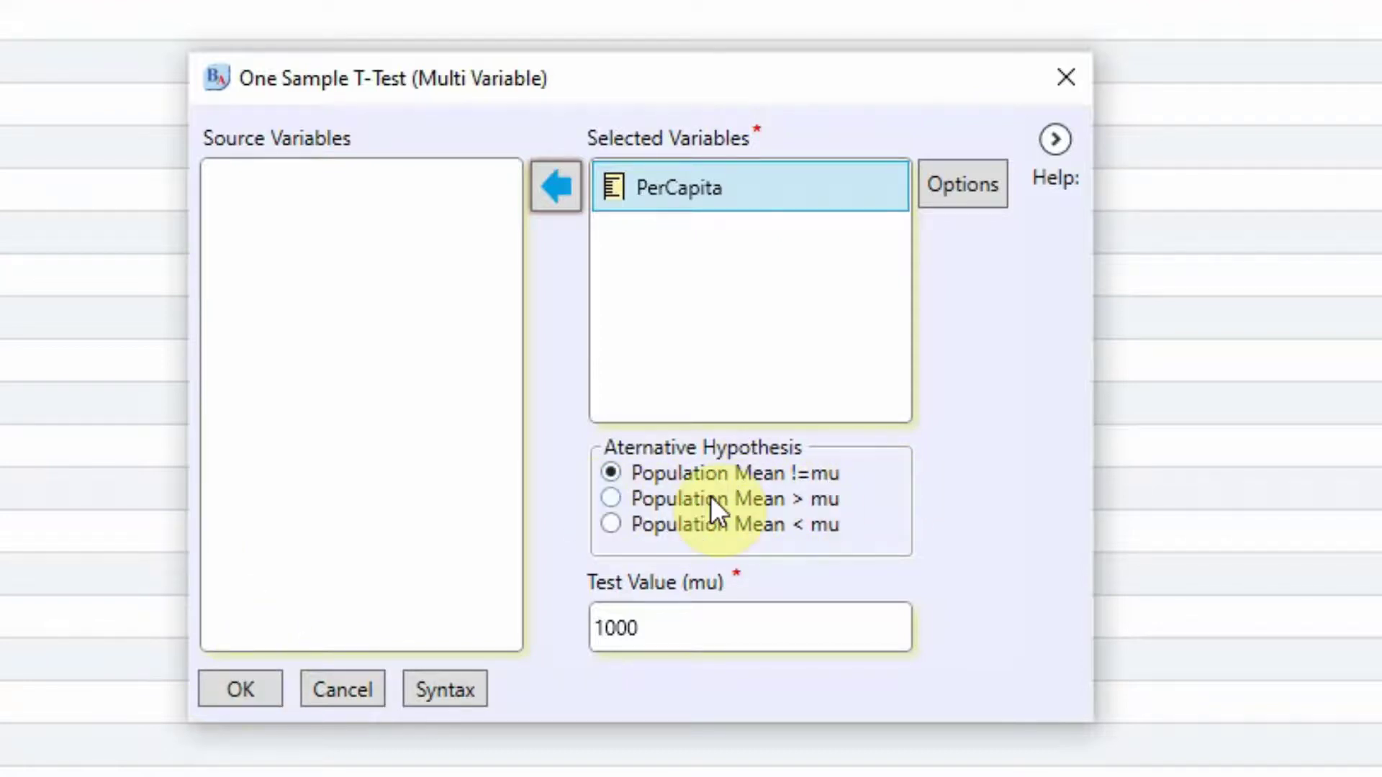
pyautogui.moveTo(878, 98); pyautogui.dragTo(916, 79)
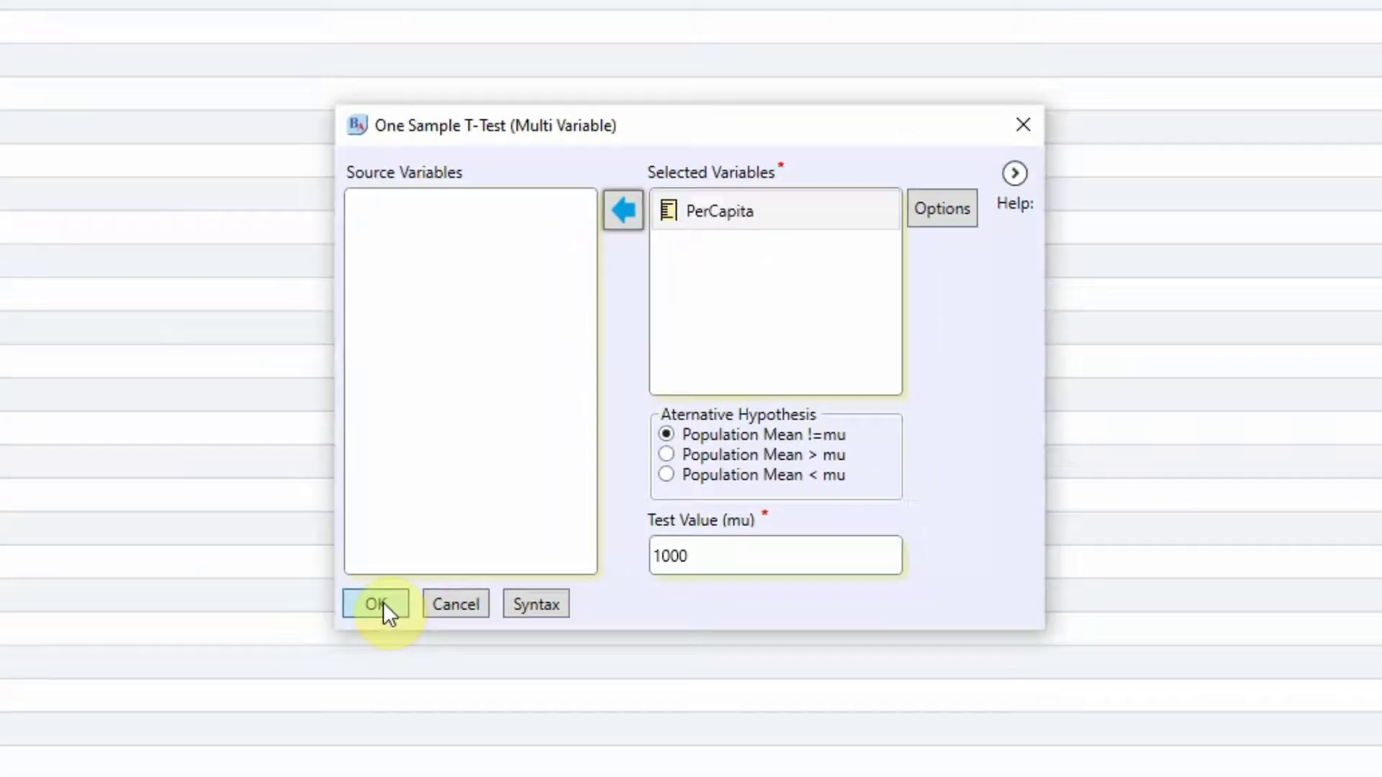
pyautogui.click(278, 670)
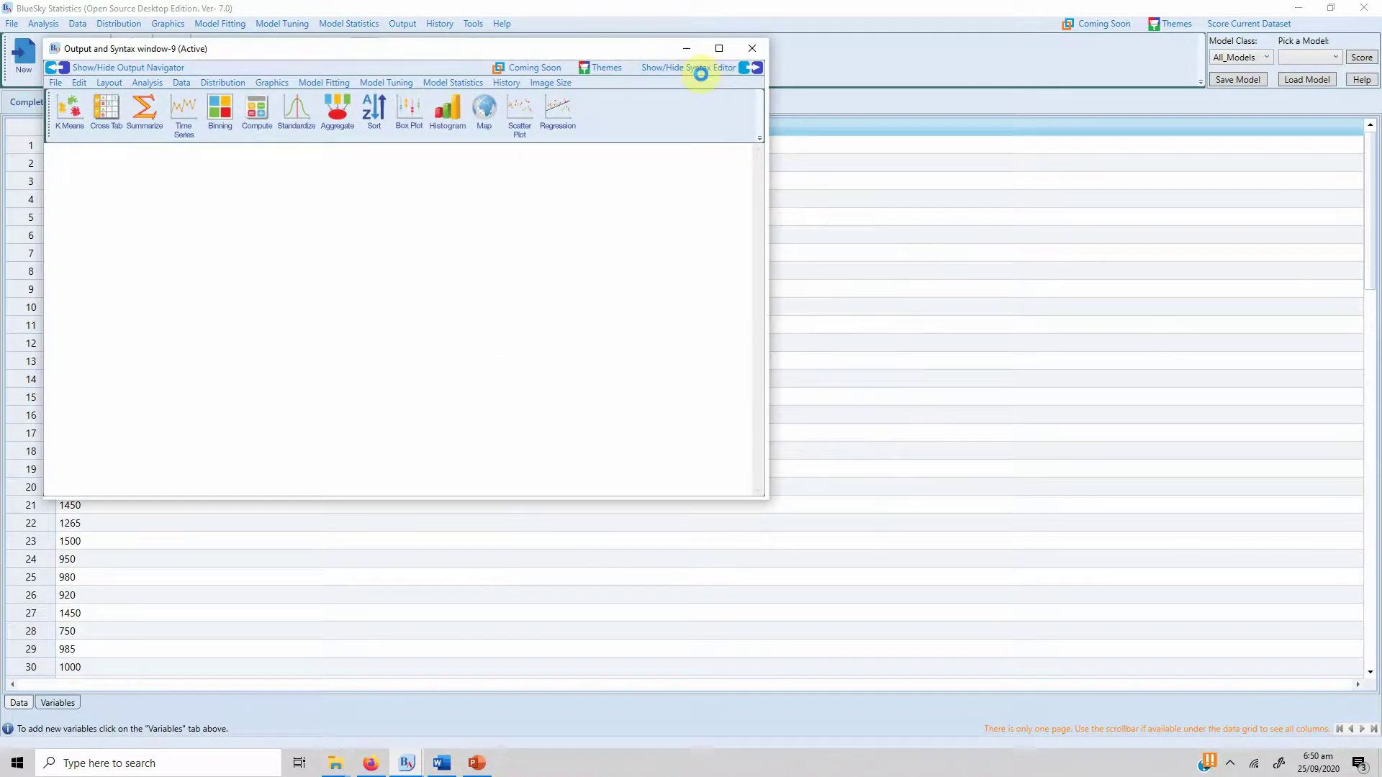
# Maximize the t-test output and view the export options for the One Sample Statistics table
pyautogui.click(727, 50)
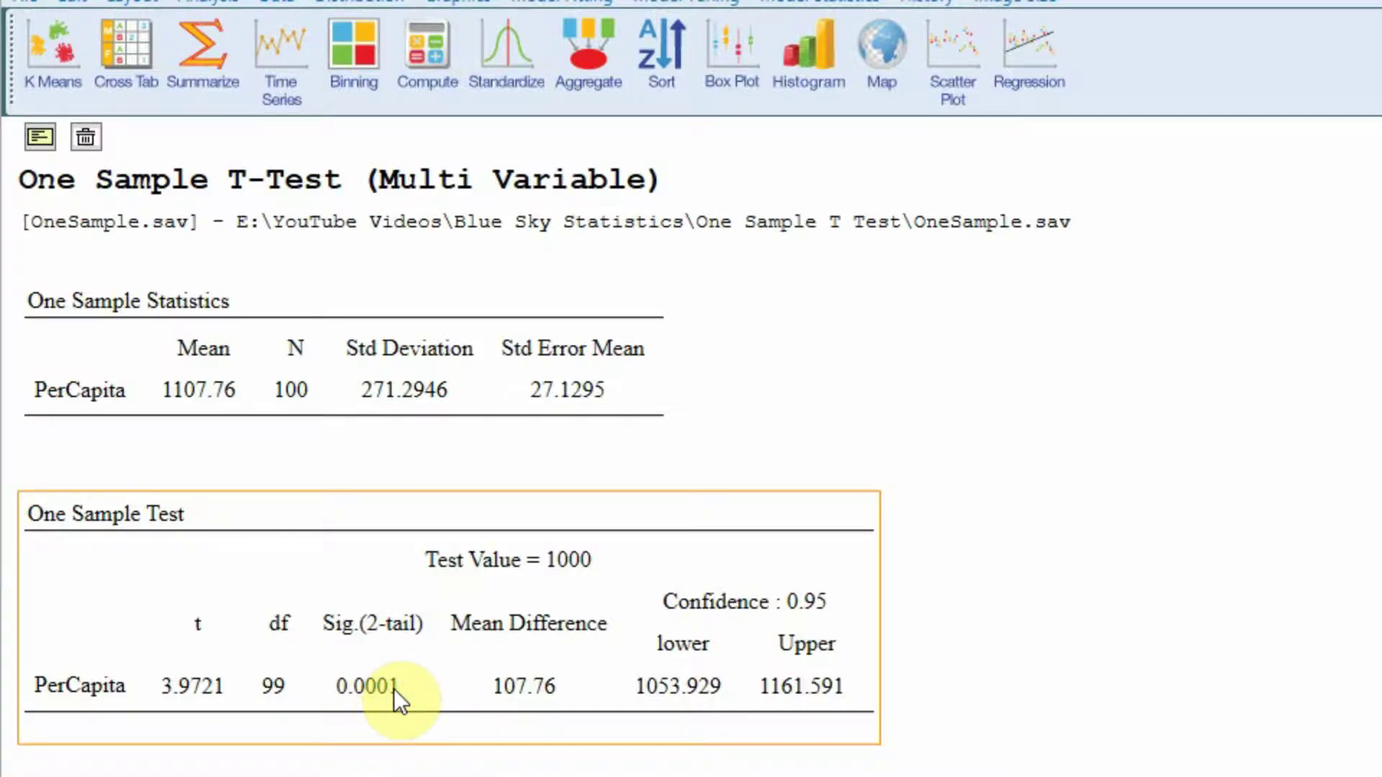
pyautogui.click(210, 353)
pyautogui.click(205, 381)
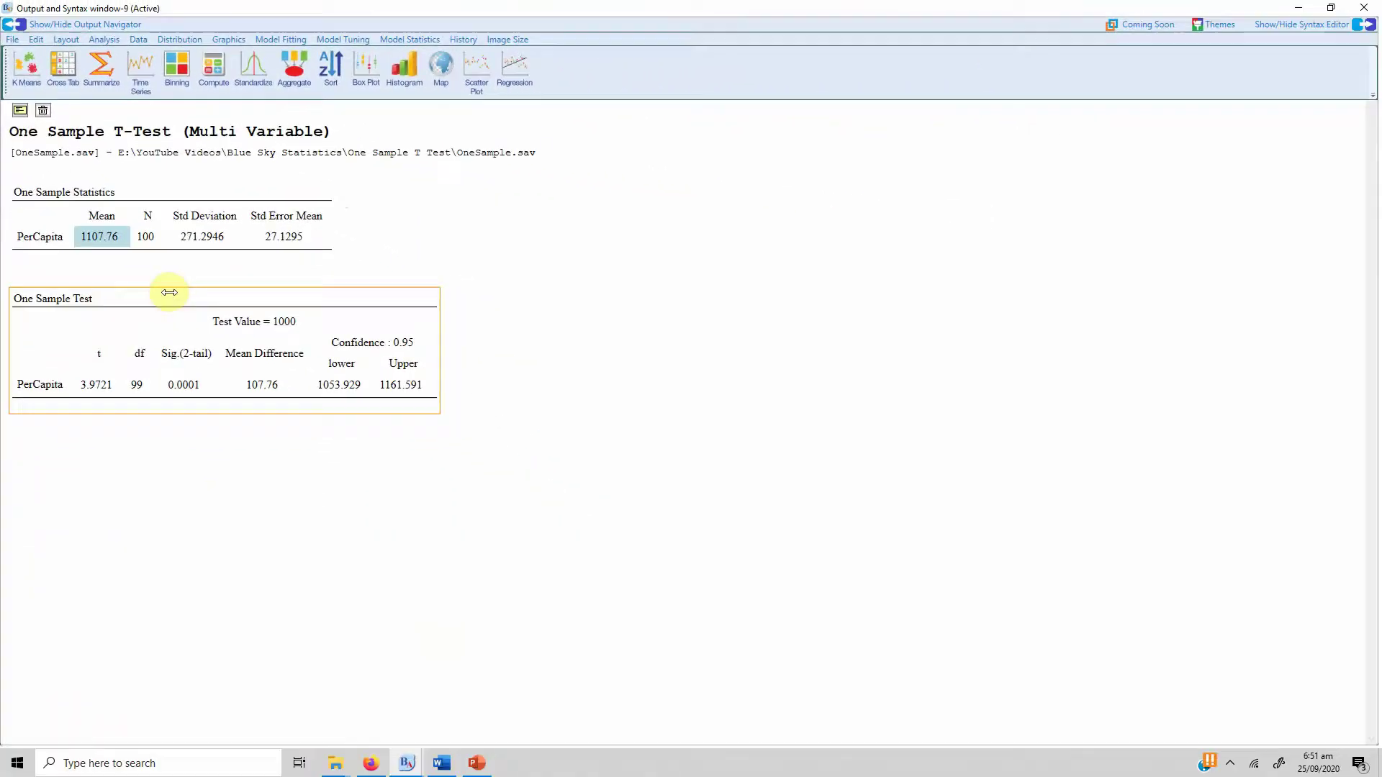
pyautogui.rightClick(151, 218)
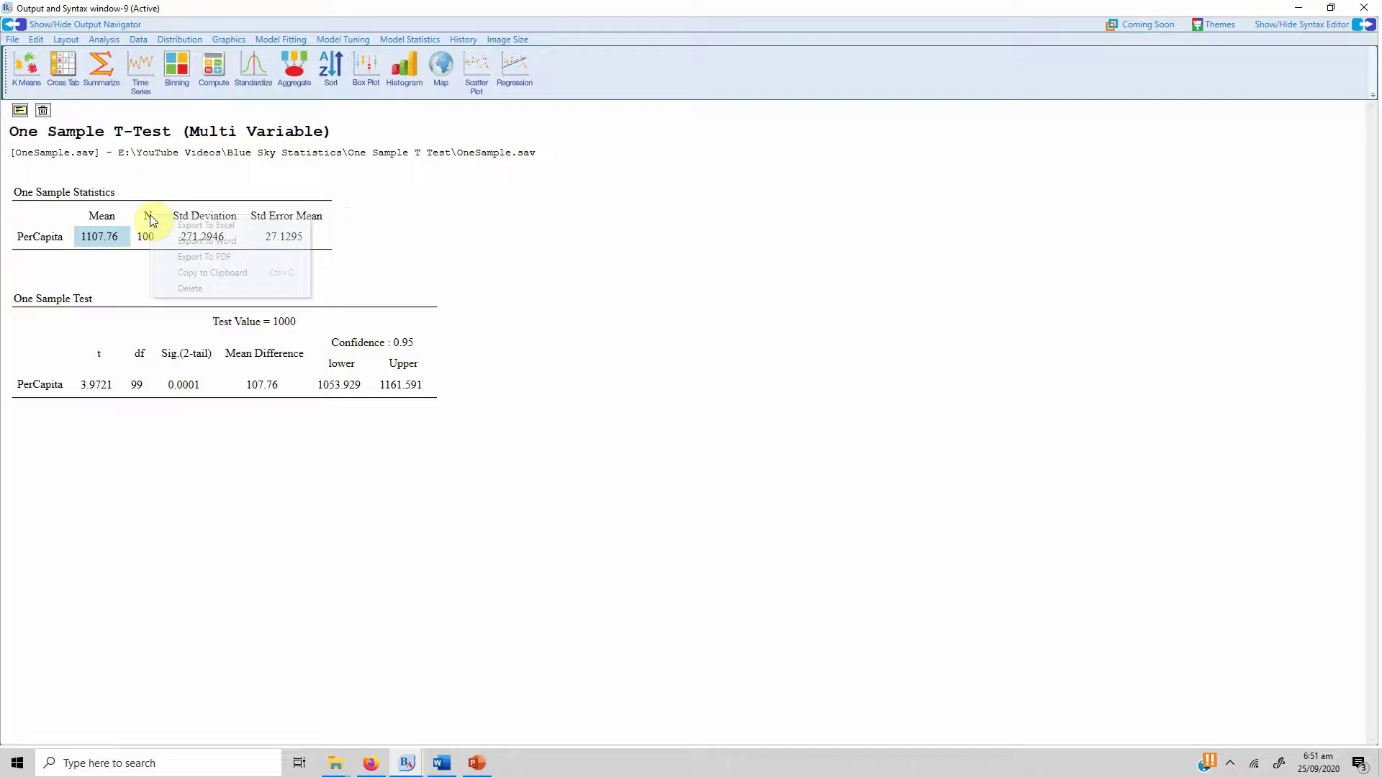
pyautogui.click(364, 541)
# Compare Reporting.docx with the BlueSky output, reviewing the table's export options again
pyautogui.click(432, 760)
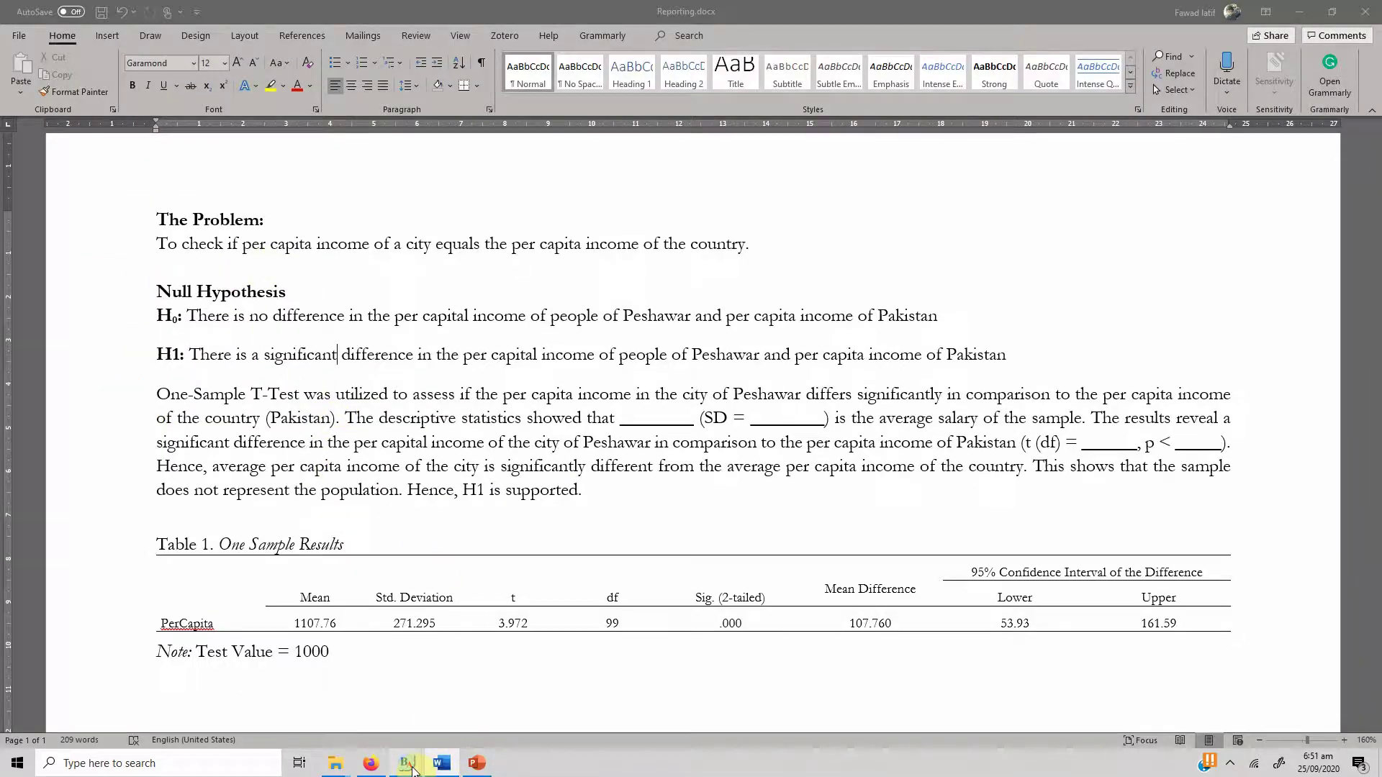
pyautogui.moveTo(412, 769)
pyautogui.click(442, 724)
pyautogui.rightClick(234, 222)
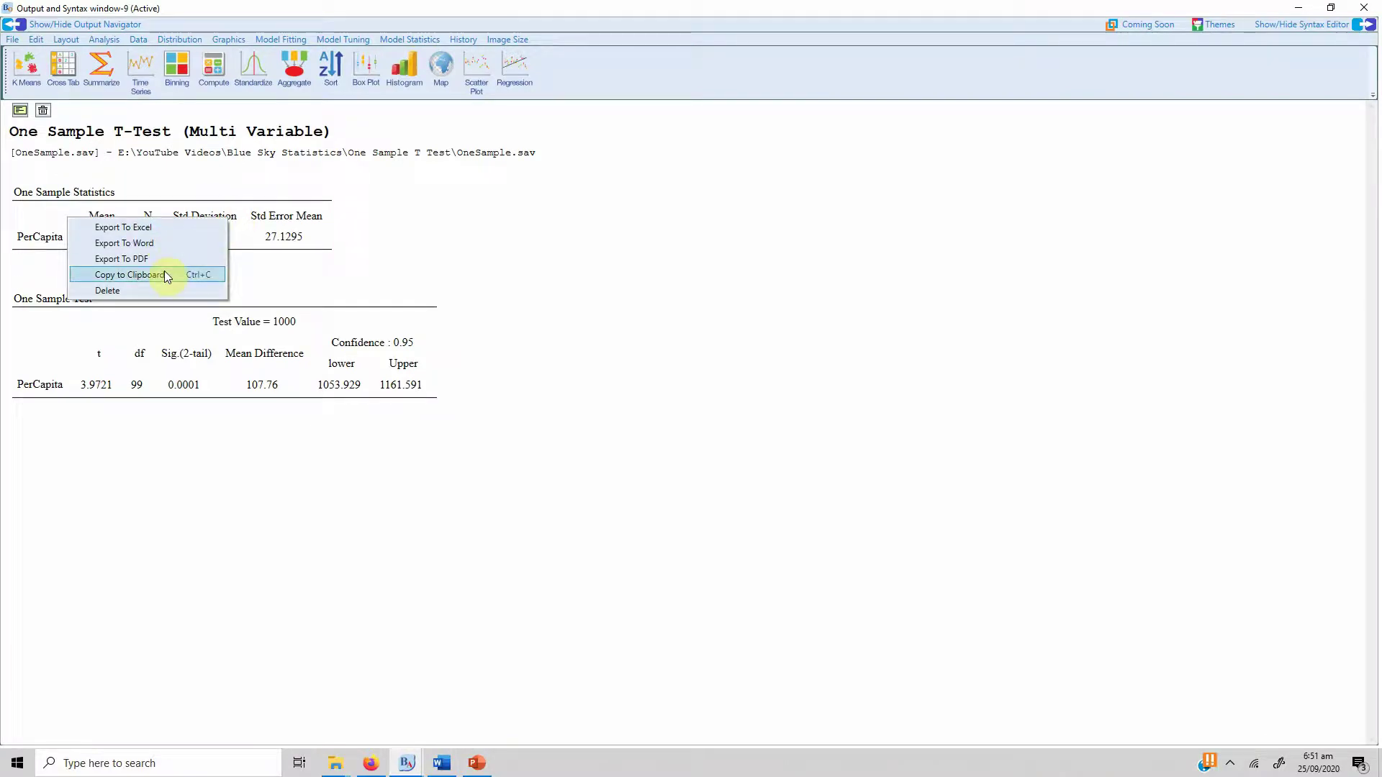
pyautogui.click(414, 183)
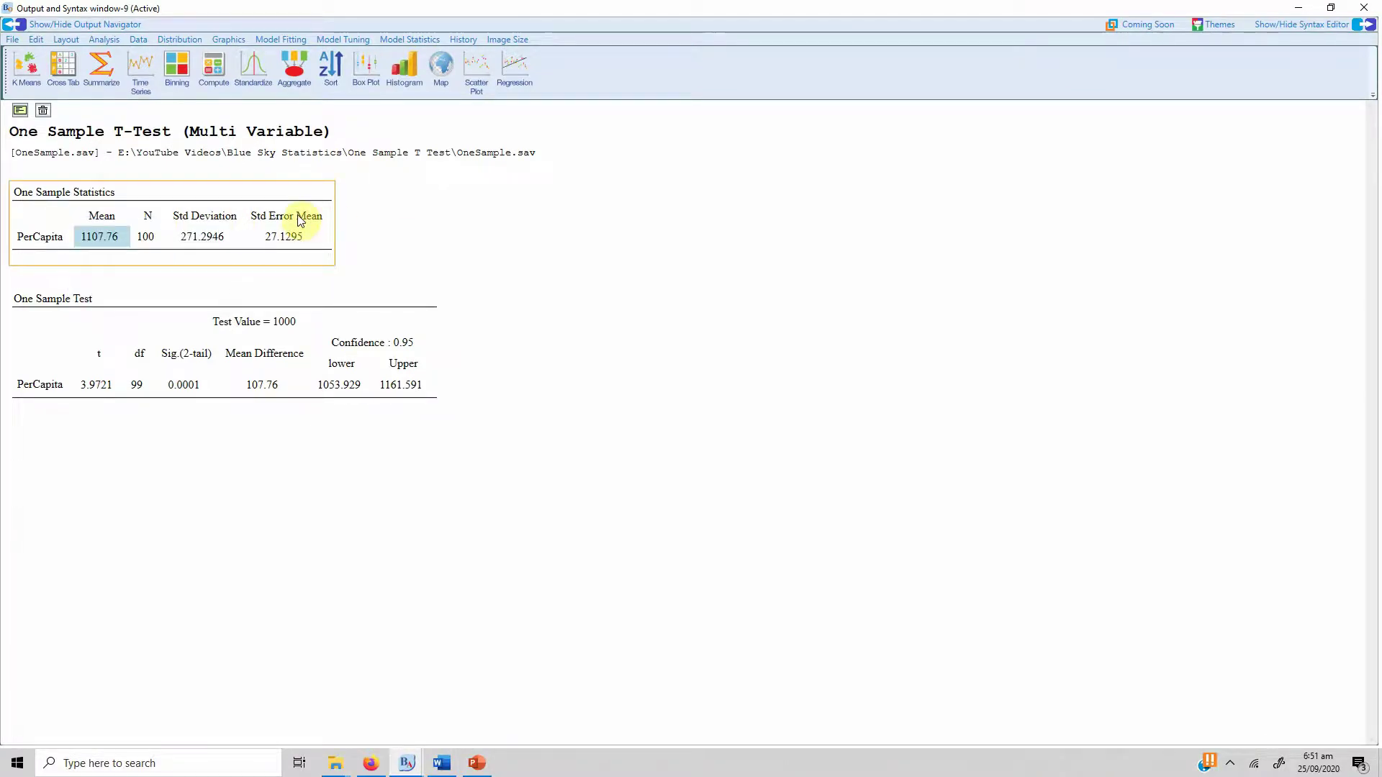
pyautogui.click(448, 767)
# Undo the wording change to restore 'per capita', and place the caret after 'showed that'
pyautogui.hotkey('ctrl', 'z')
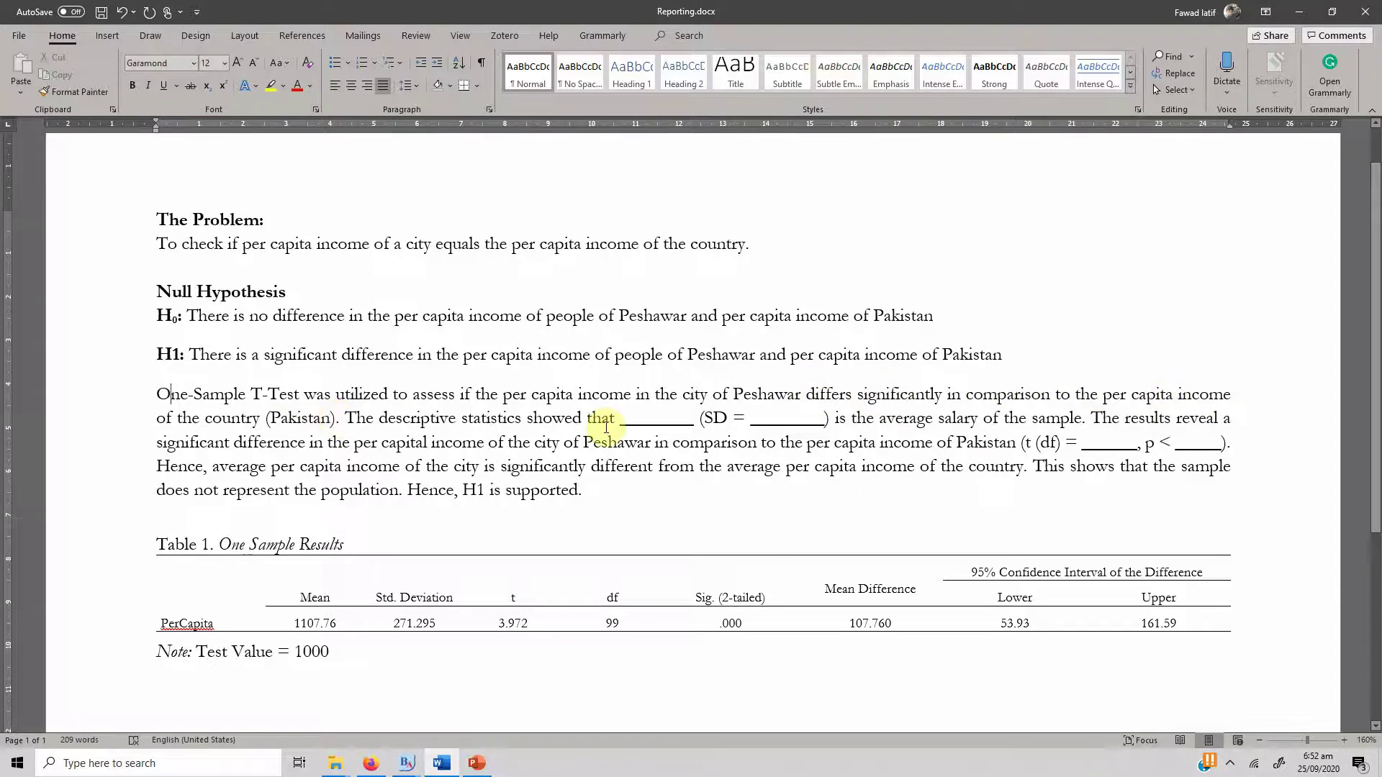
pyautogui.click(616, 418)
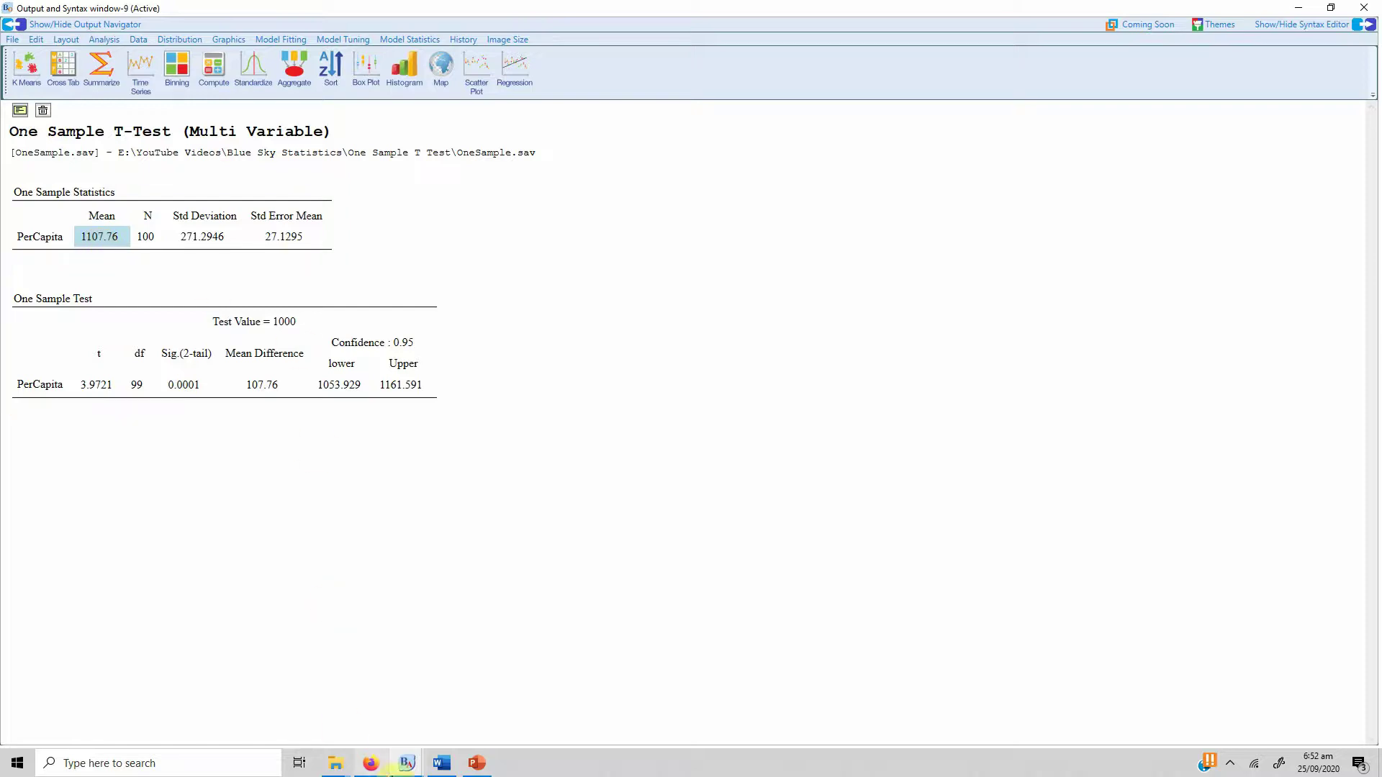
# Fill in the sample mean as $1107.76, removing the blank after it
pyautogui.click(446, 725)
pyautogui.write('1107.')
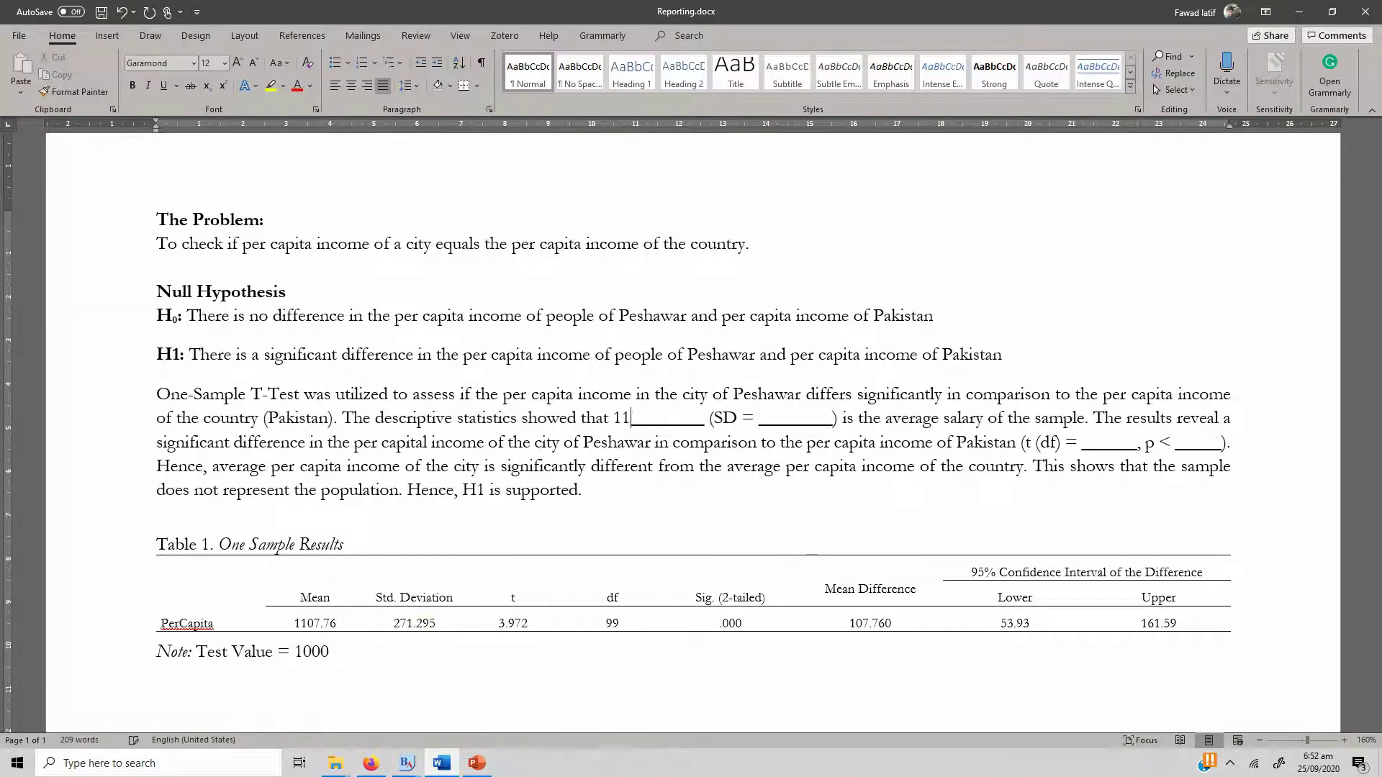
pyautogui.write('76')
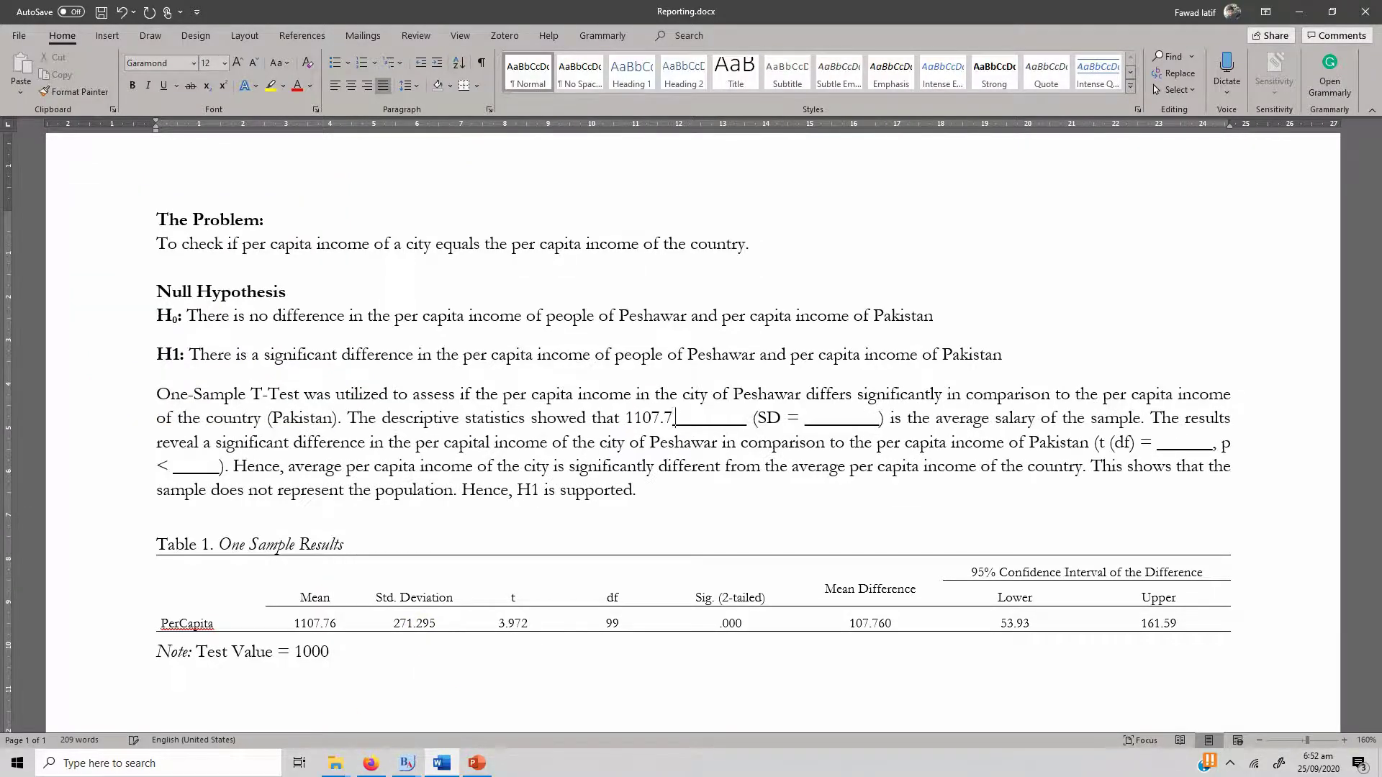
pyautogui.hotkey('shift', 'Right')
pyautogui.hotkey('shift', 'Right')
pyautogui.hotkey('shift', 'Right')
pyautogui.hotkey('shift', 'Right')
pyautogui.hotkey('shift', 'Right')
pyautogui.hotkey('shift', 'Right')
pyautogui.hotkey('shift', 'Right')
pyautogui.hotkey('shift', 'Right')
pyautogui.hotkey('shift', 'Right')
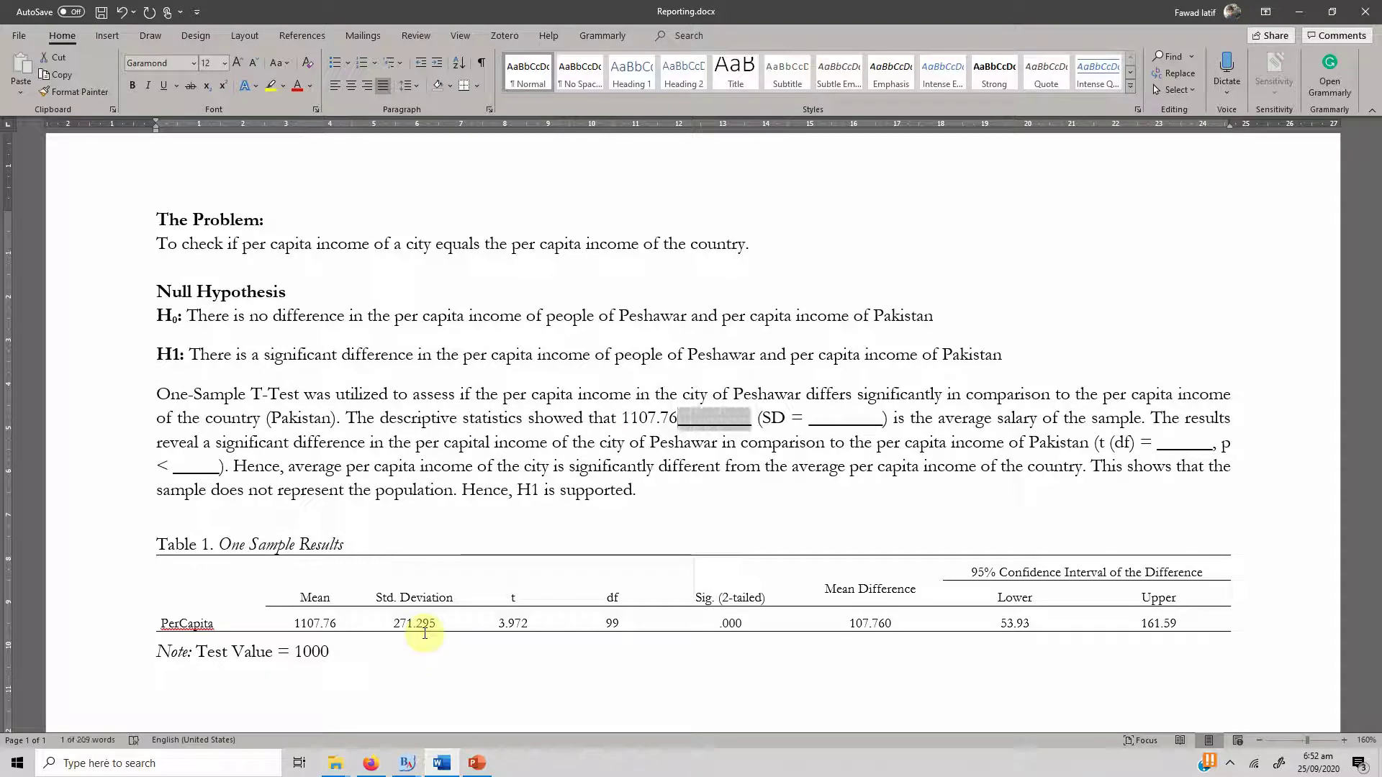
pyautogui.press('Delete')
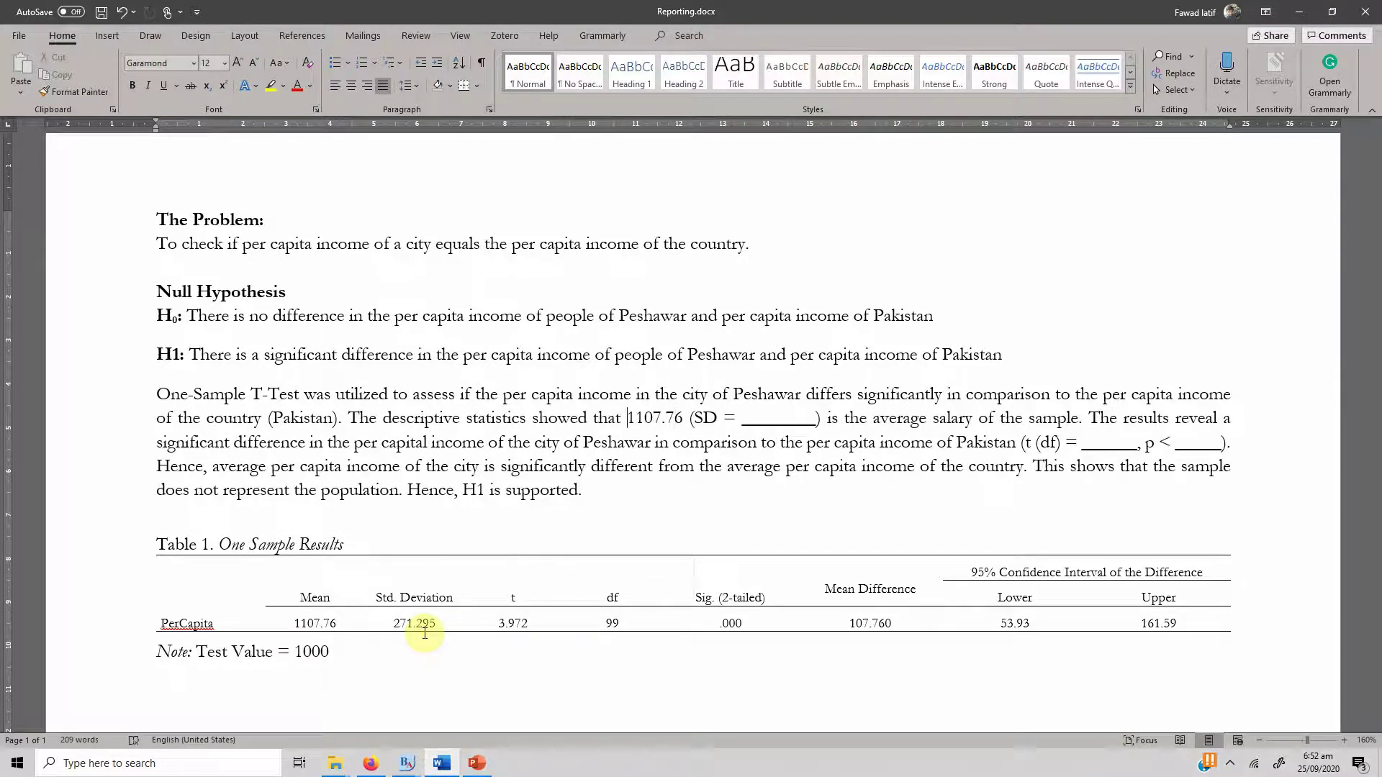
pyautogui.hotkey('ctrl', 'Left')
pyautogui.write('$')
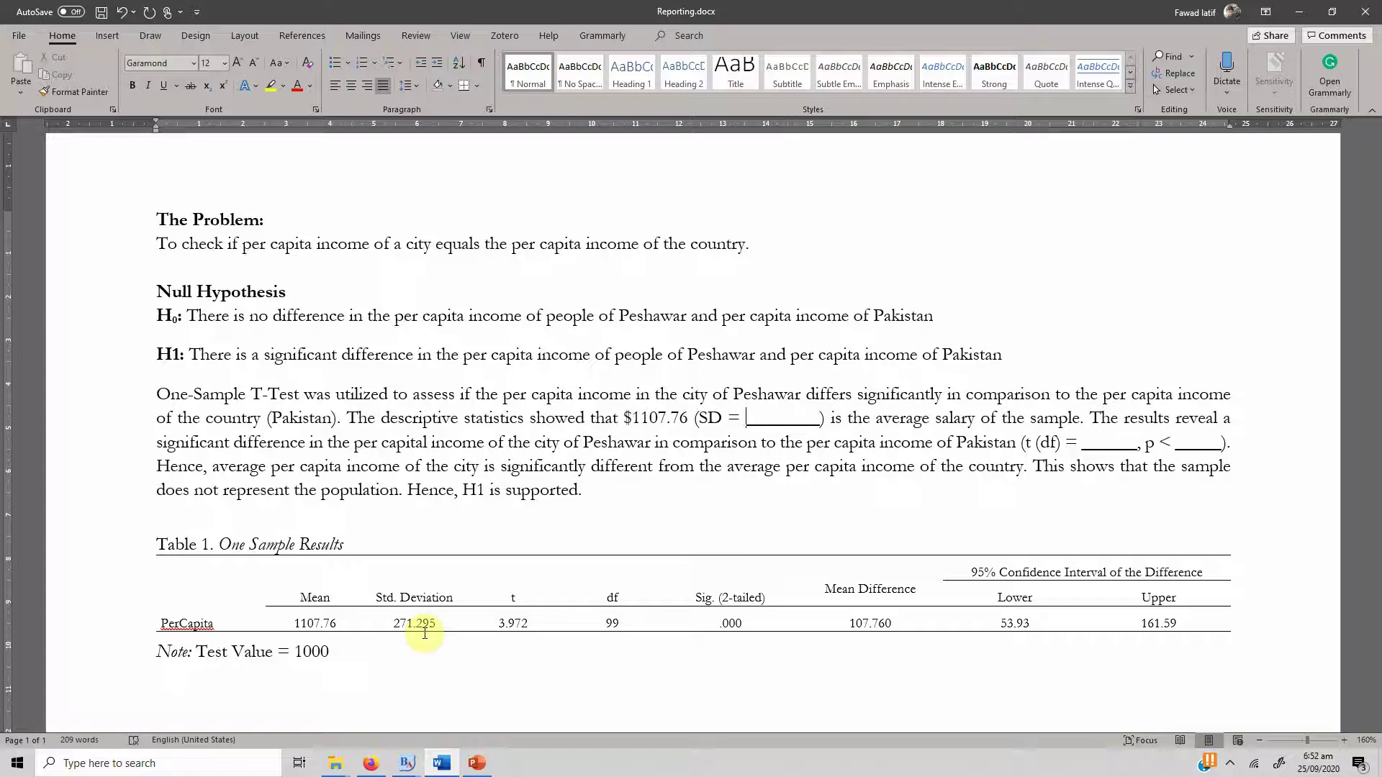
# Enter the SD as 271.29 from the BlueSky output and delete the leftover blank
pyautogui.click(406, 763)
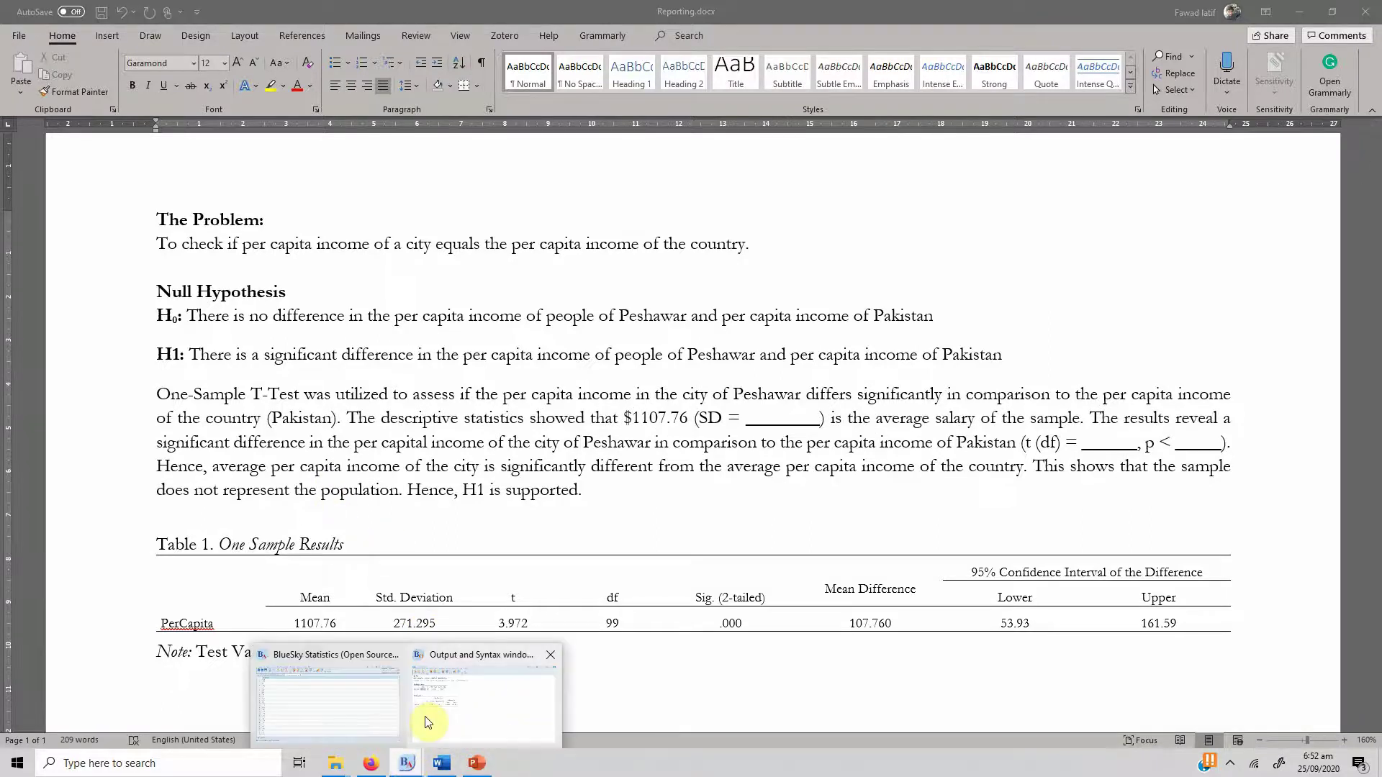
pyautogui.click(425, 722)
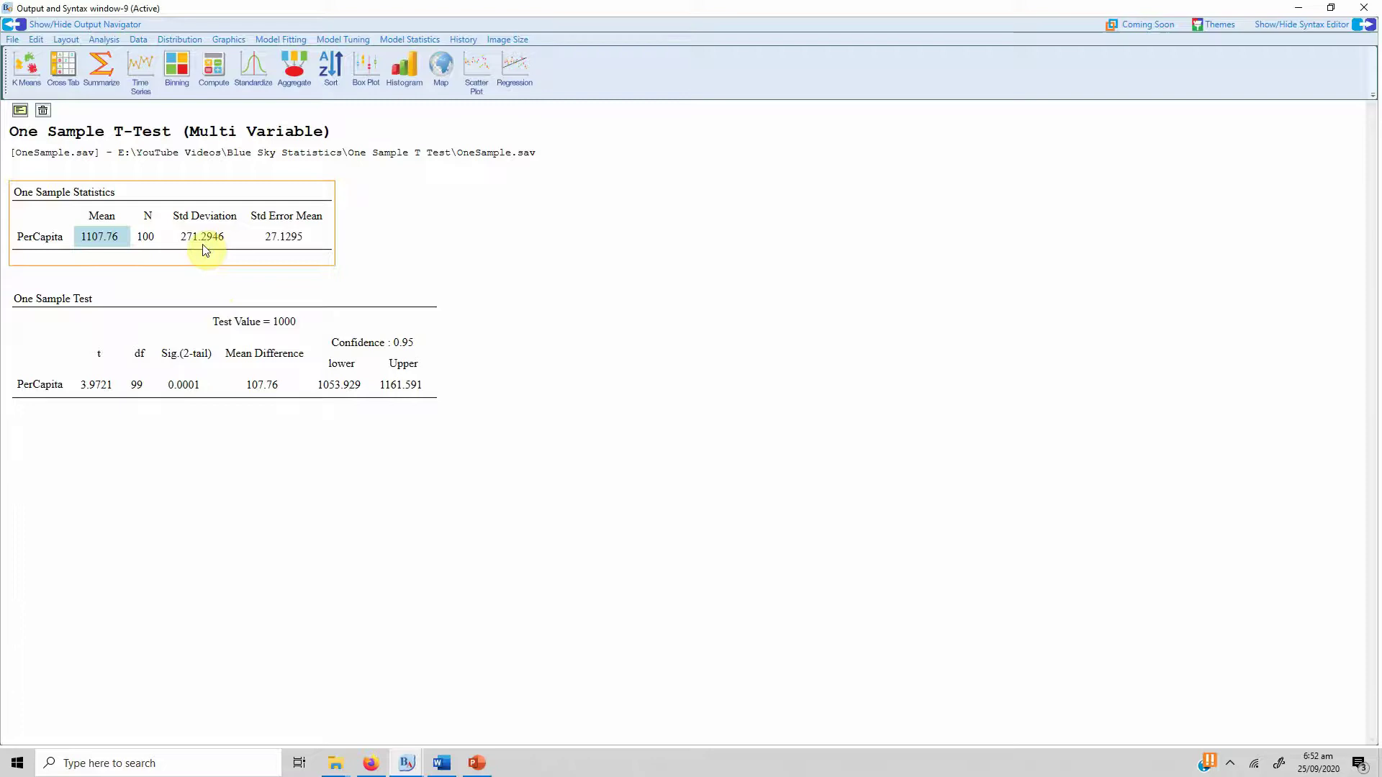
pyautogui.click(445, 766)
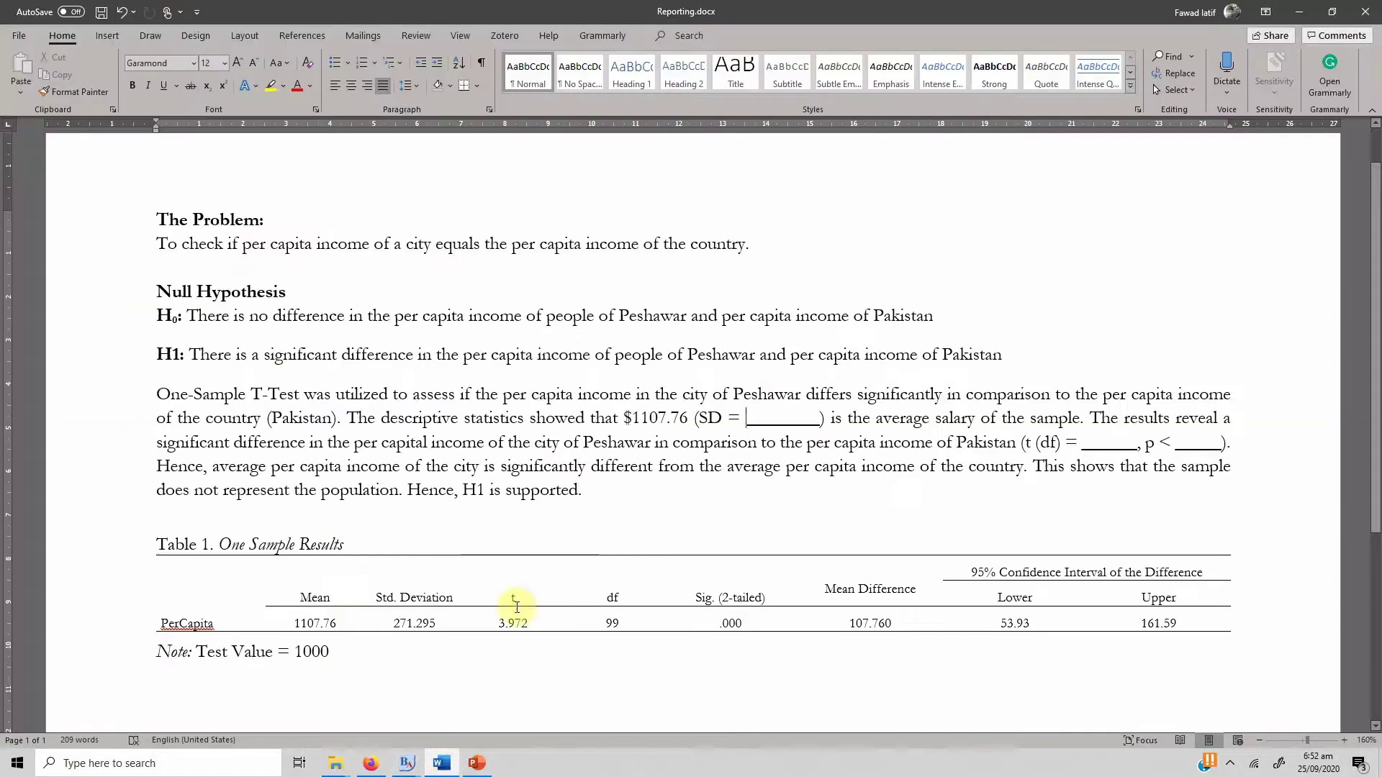
pyautogui.write('271.29')
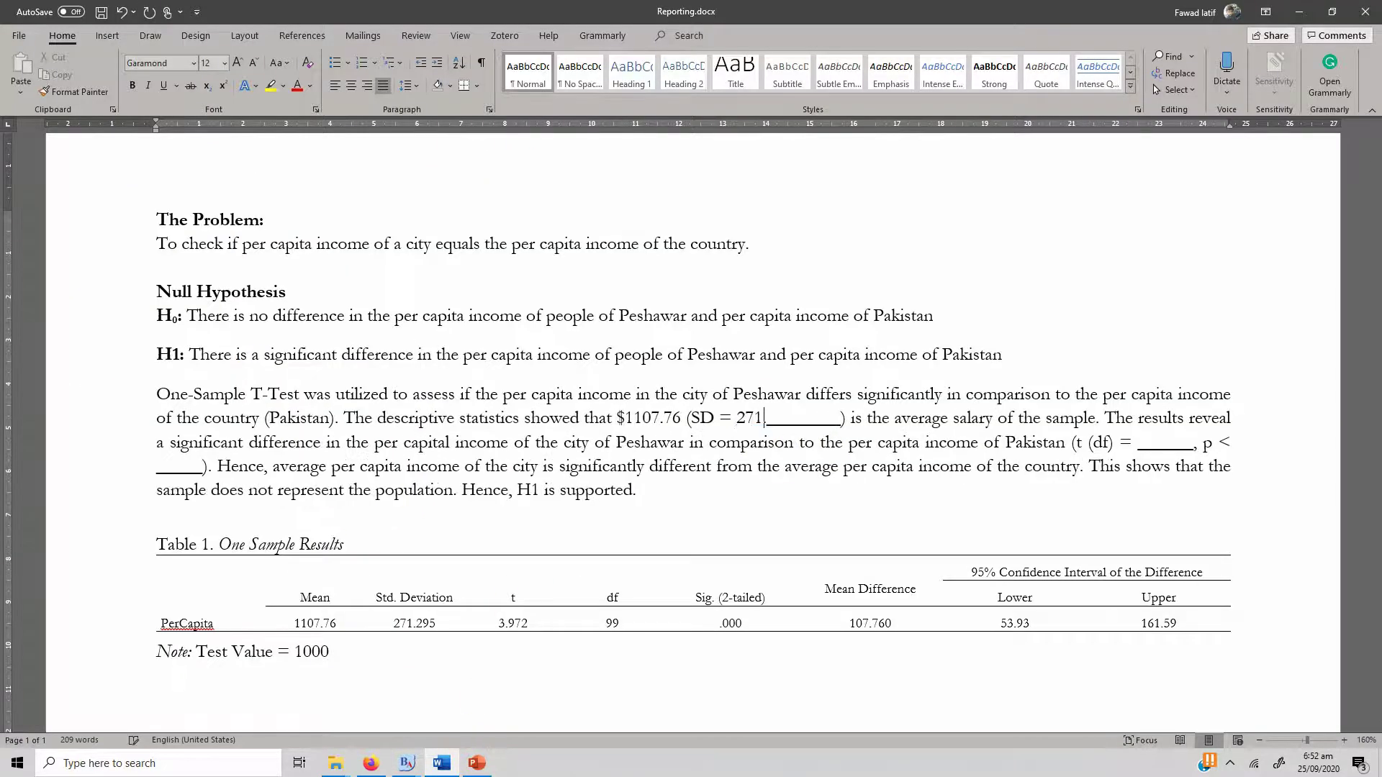
pyautogui.moveTo(775, 424); pyautogui.dragTo(848, 424)
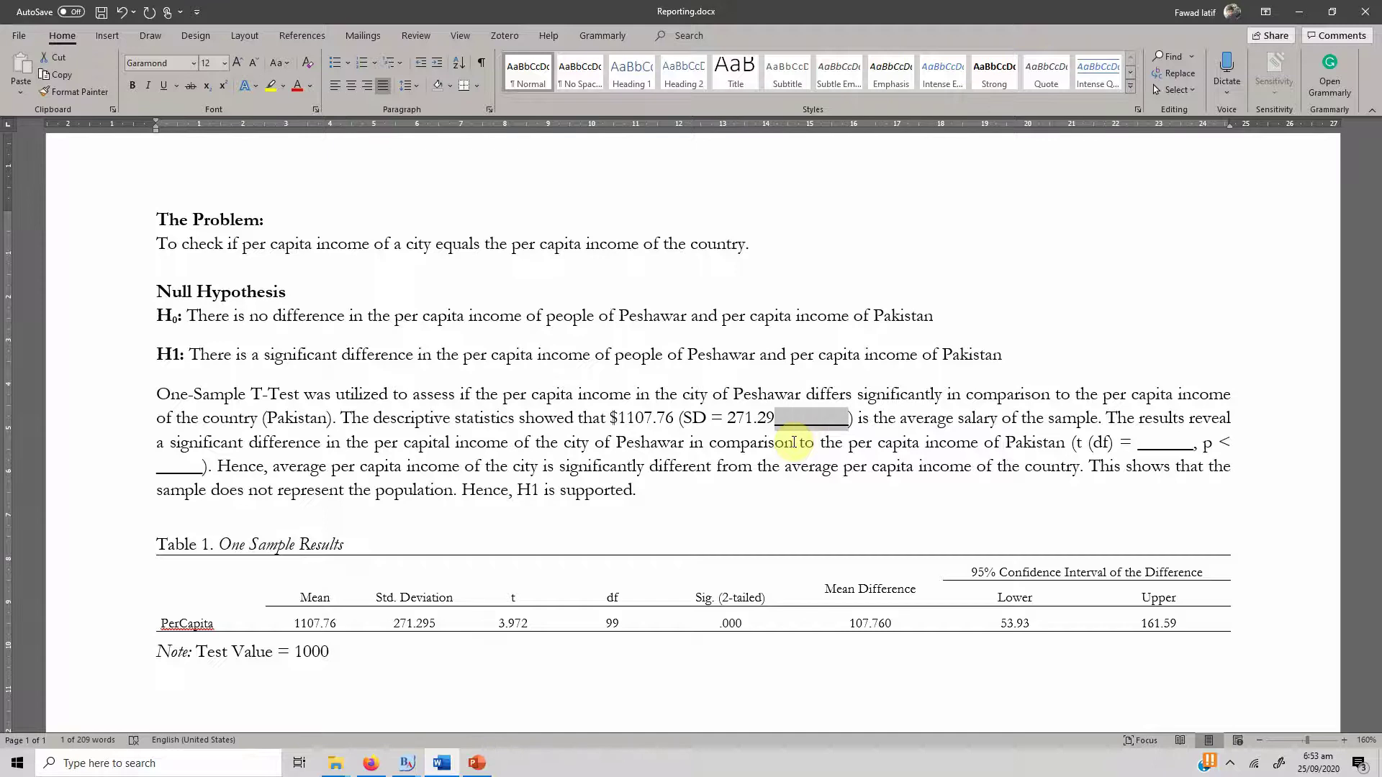
pyautogui.press('Delete')
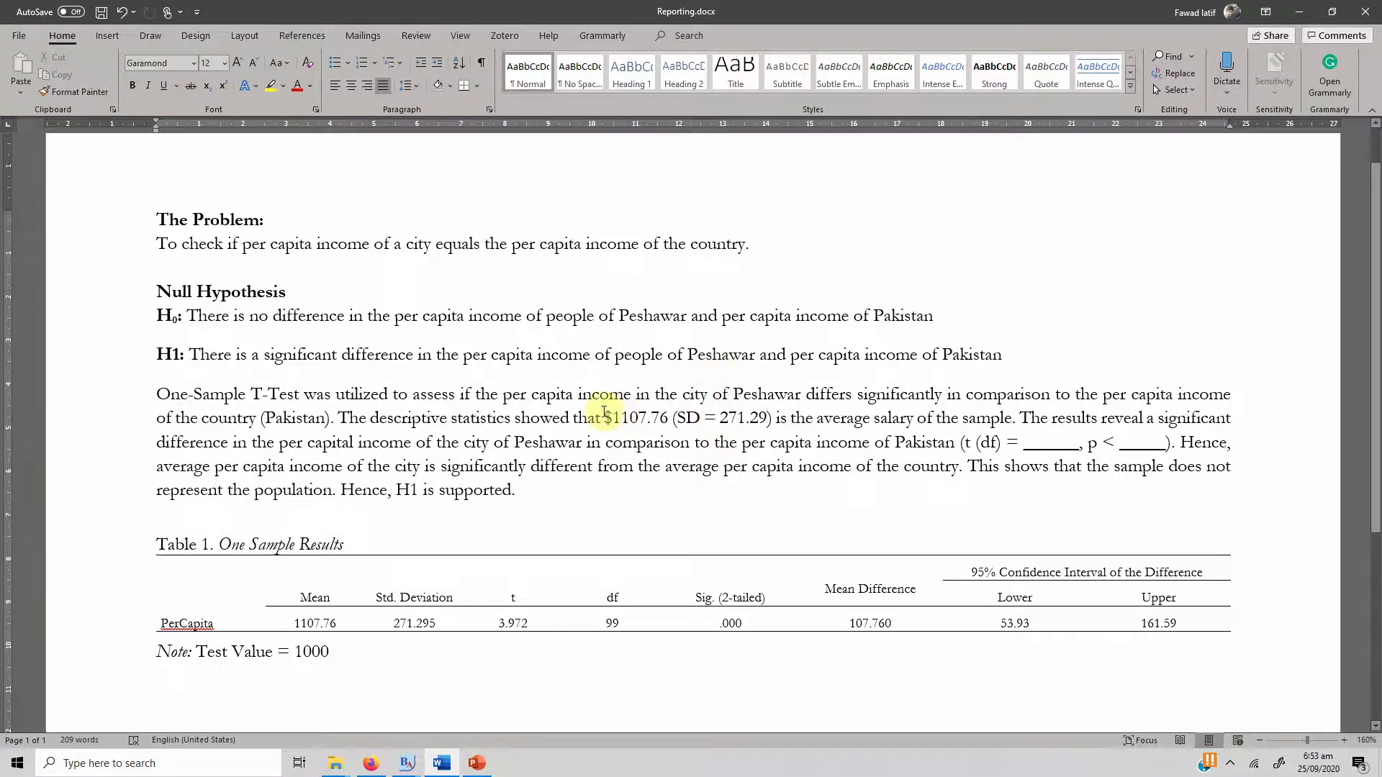
# Correct the typo 'capital' to 'capita' and tidy the text before 'significant'
pyautogui.moveTo(605, 415); pyautogui.dragTo(790, 419)
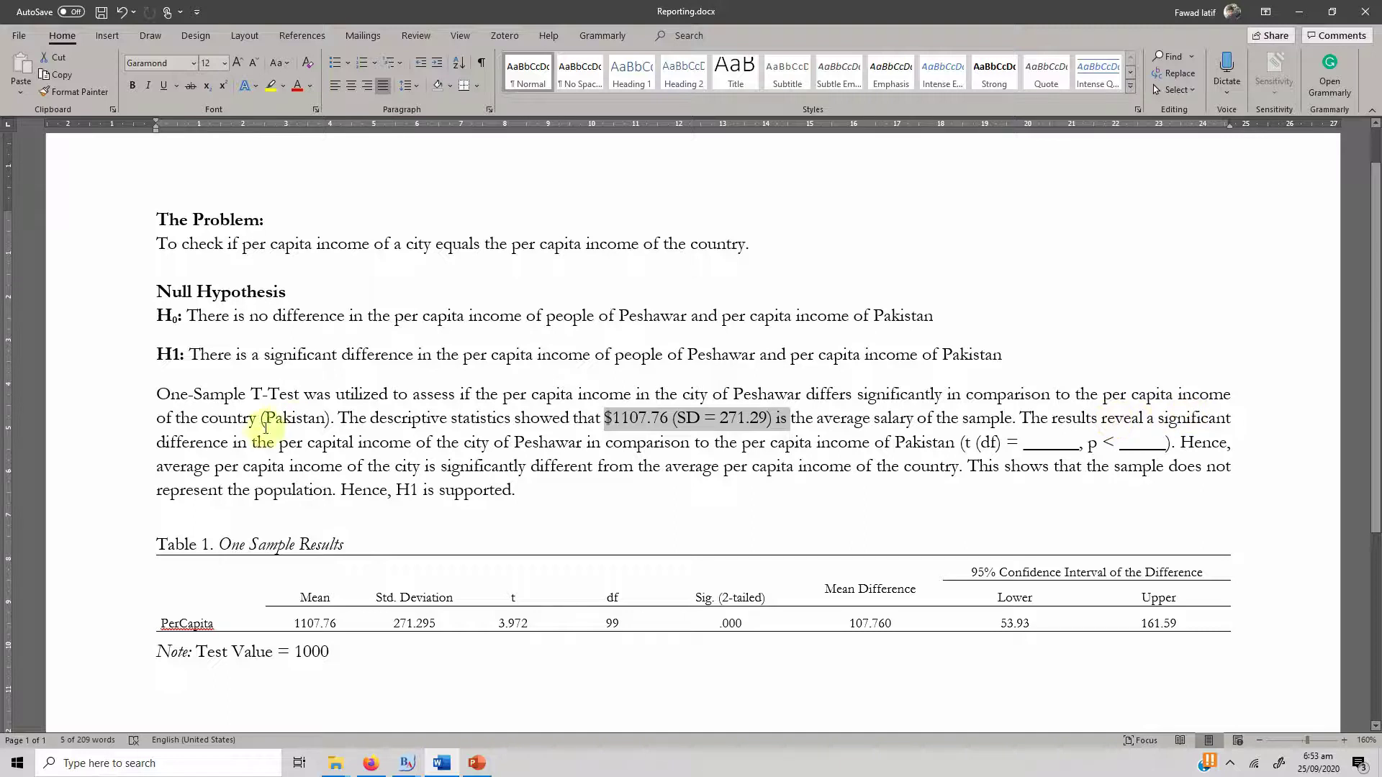
pyautogui.click(355, 442)
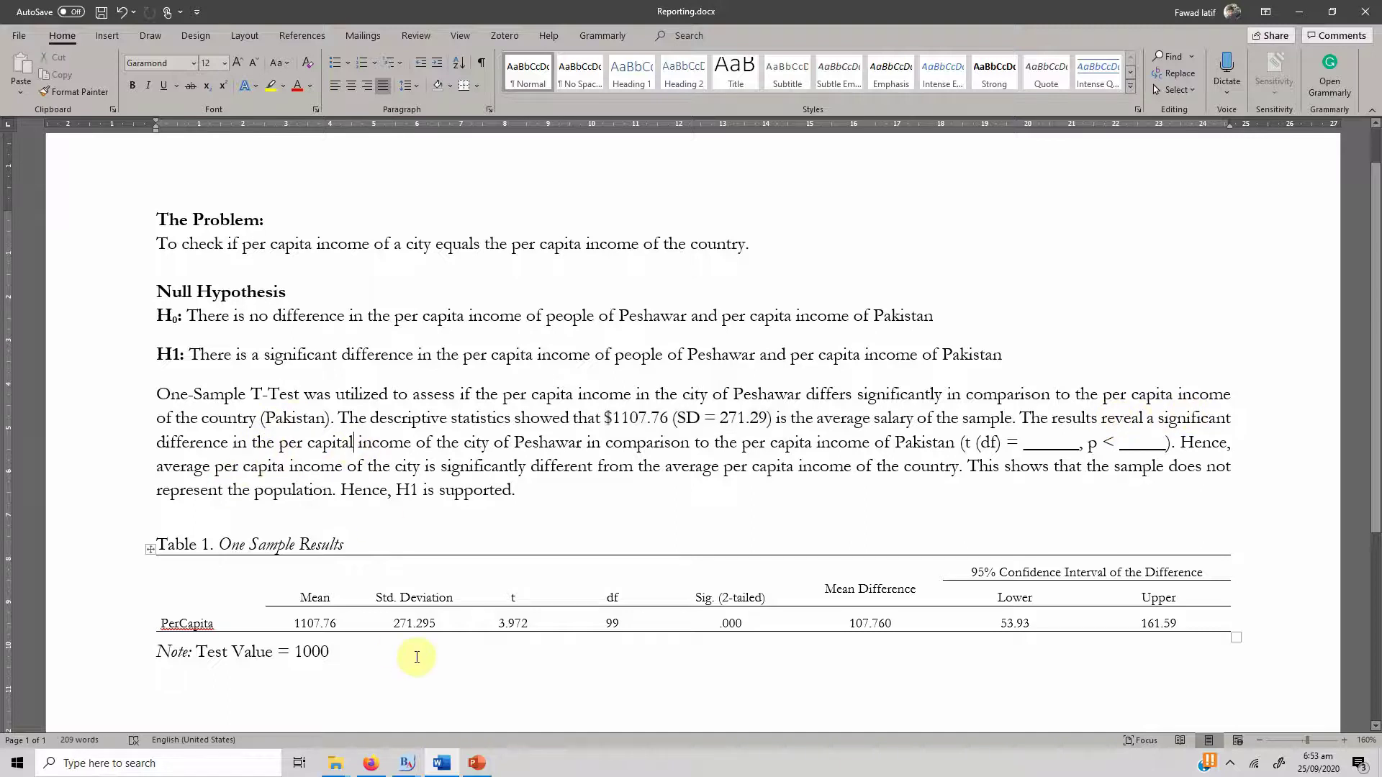
pyautogui.press('BackSpace')
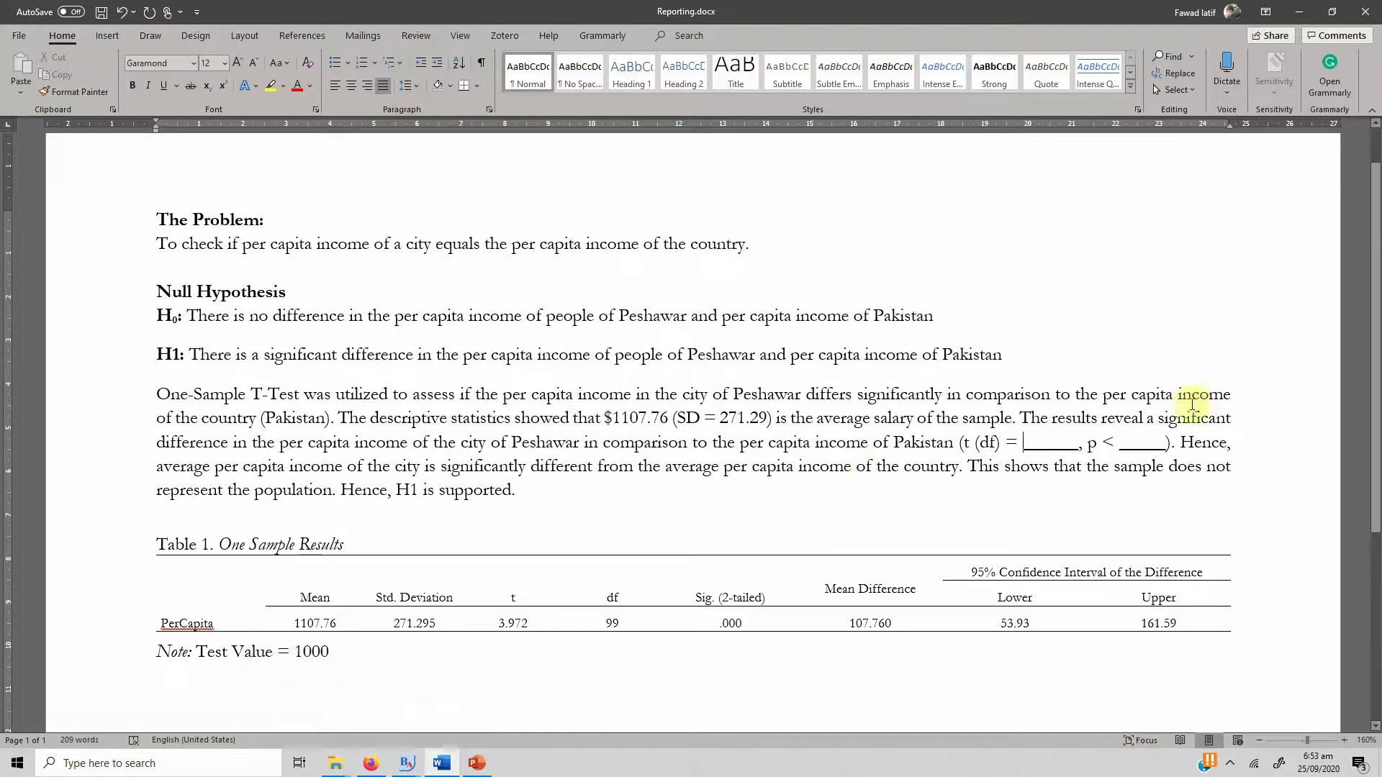
pyautogui.click(1159, 418)
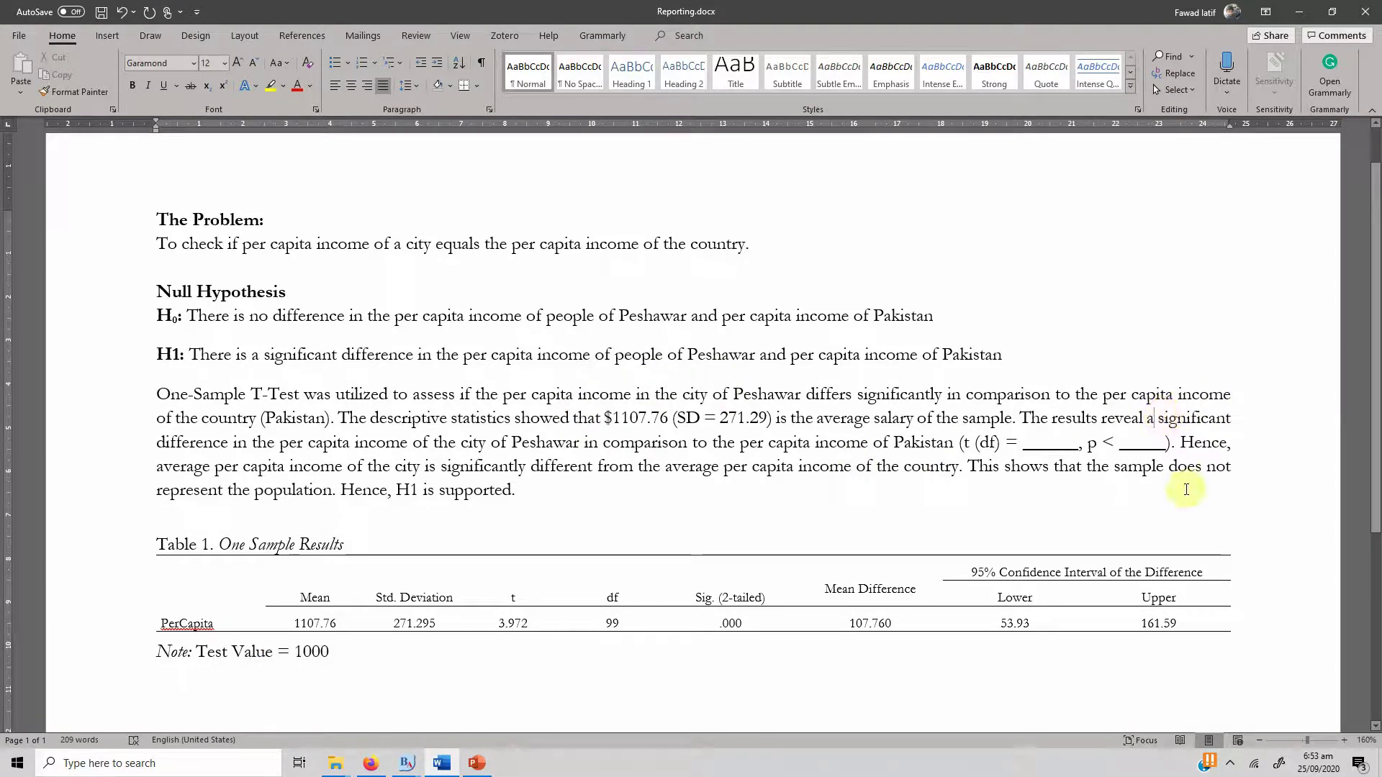
pyautogui.write('in')
pyautogui.press('BackSpace')
pyautogui.press('BackSpace')
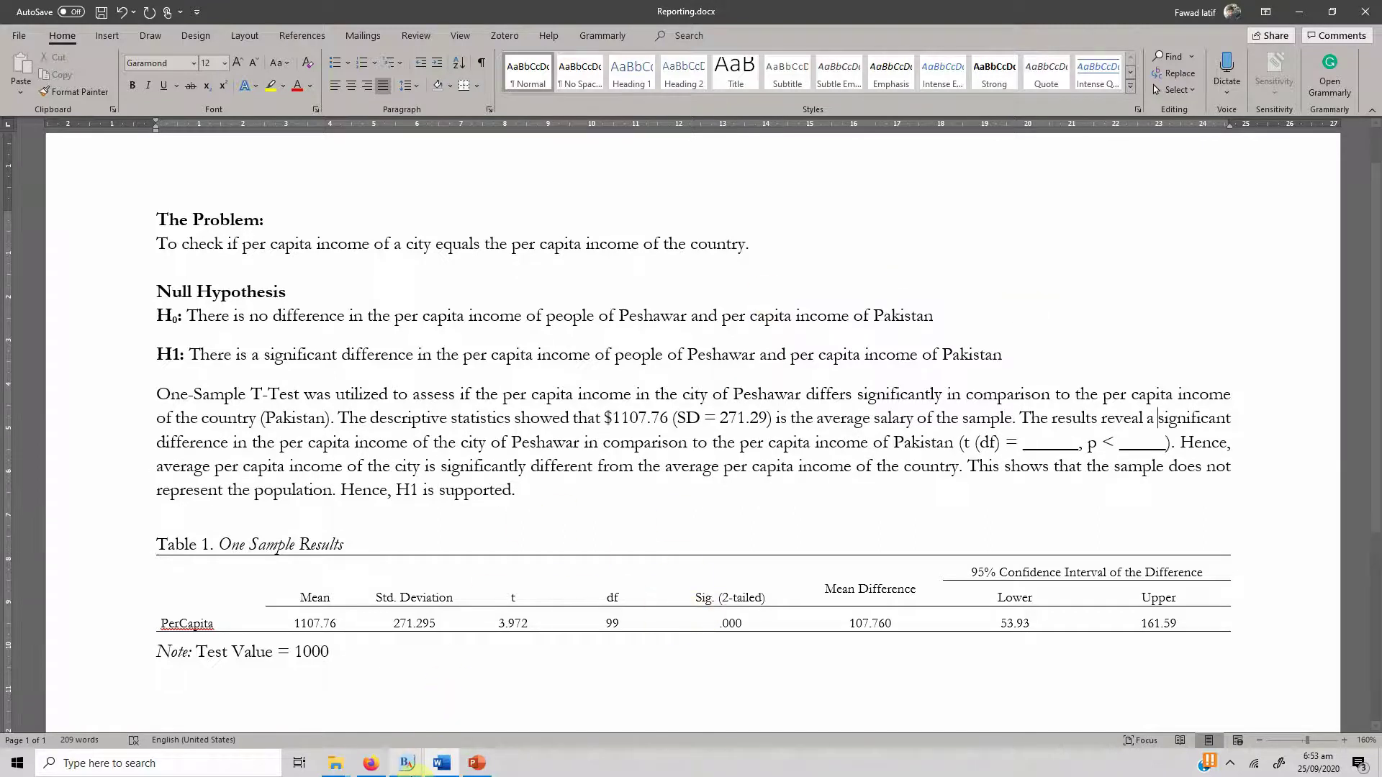
# Fill in df as 99 and t as 3.97 in the results sentence, using the BlueSky output
pyautogui.moveTo(407, 763)
pyautogui.click(434, 709)
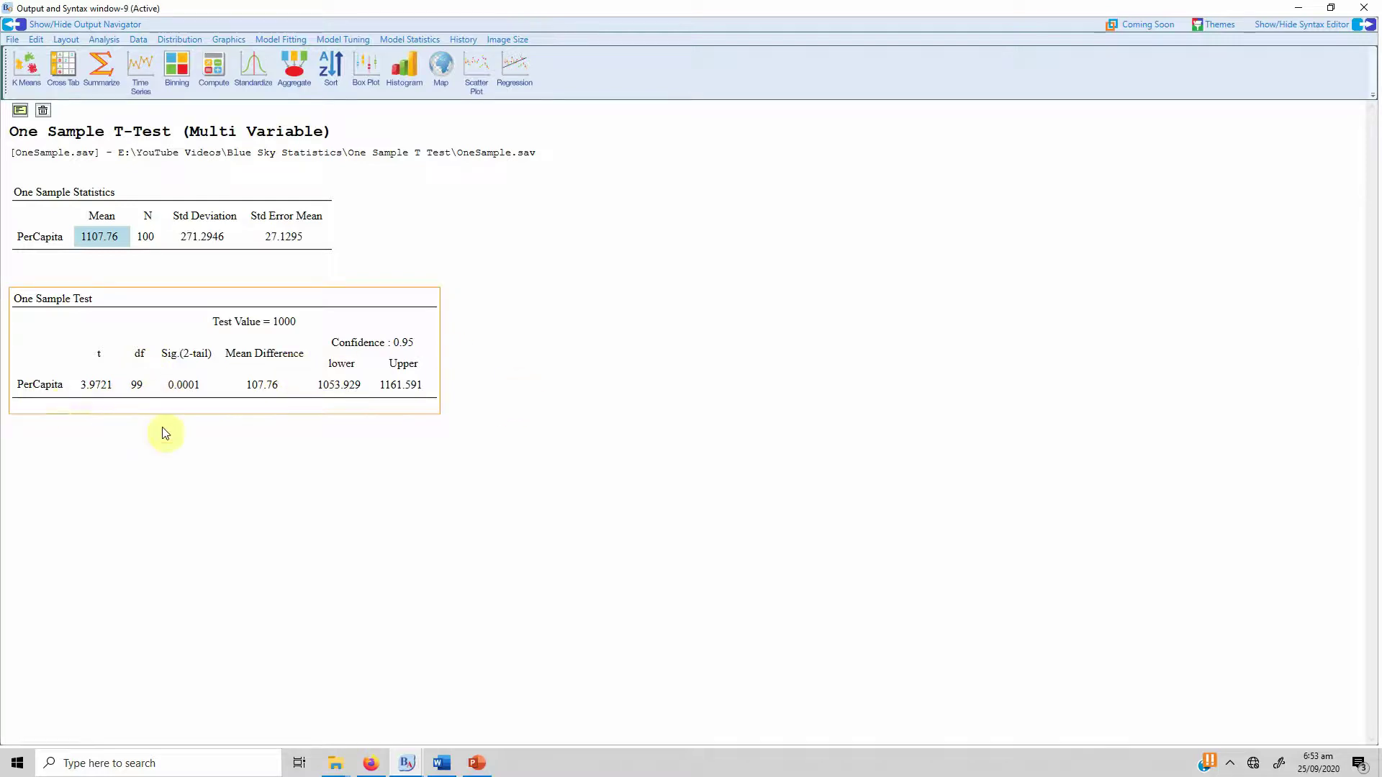
pyautogui.click(442, 763)
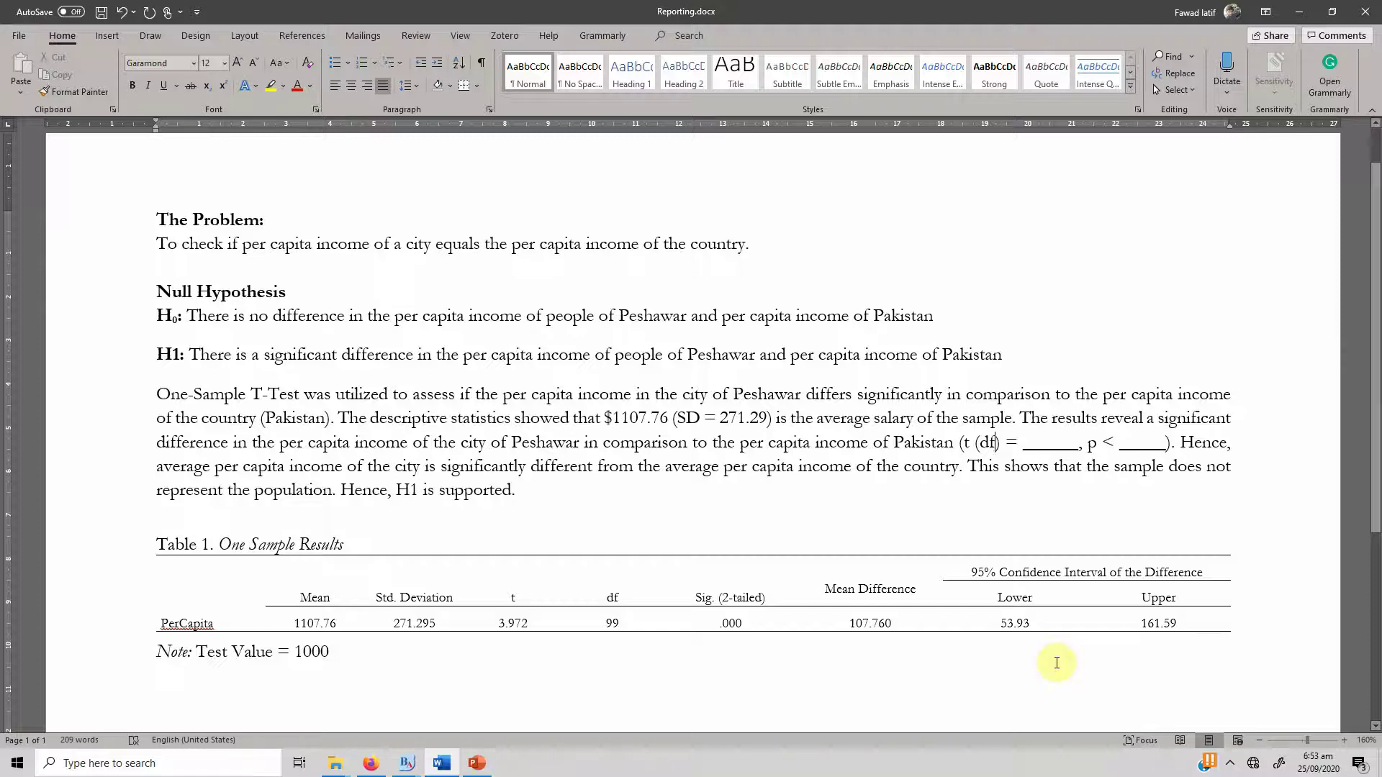
pyautogui.write('99')
pyautogui.hotkey('shift', 'Right')
pyautogui.hotkey('shift', 'Right')
pyautogui.hotkey('shift', 'Right')
pyautogui.hotkey('shift', 'Right')
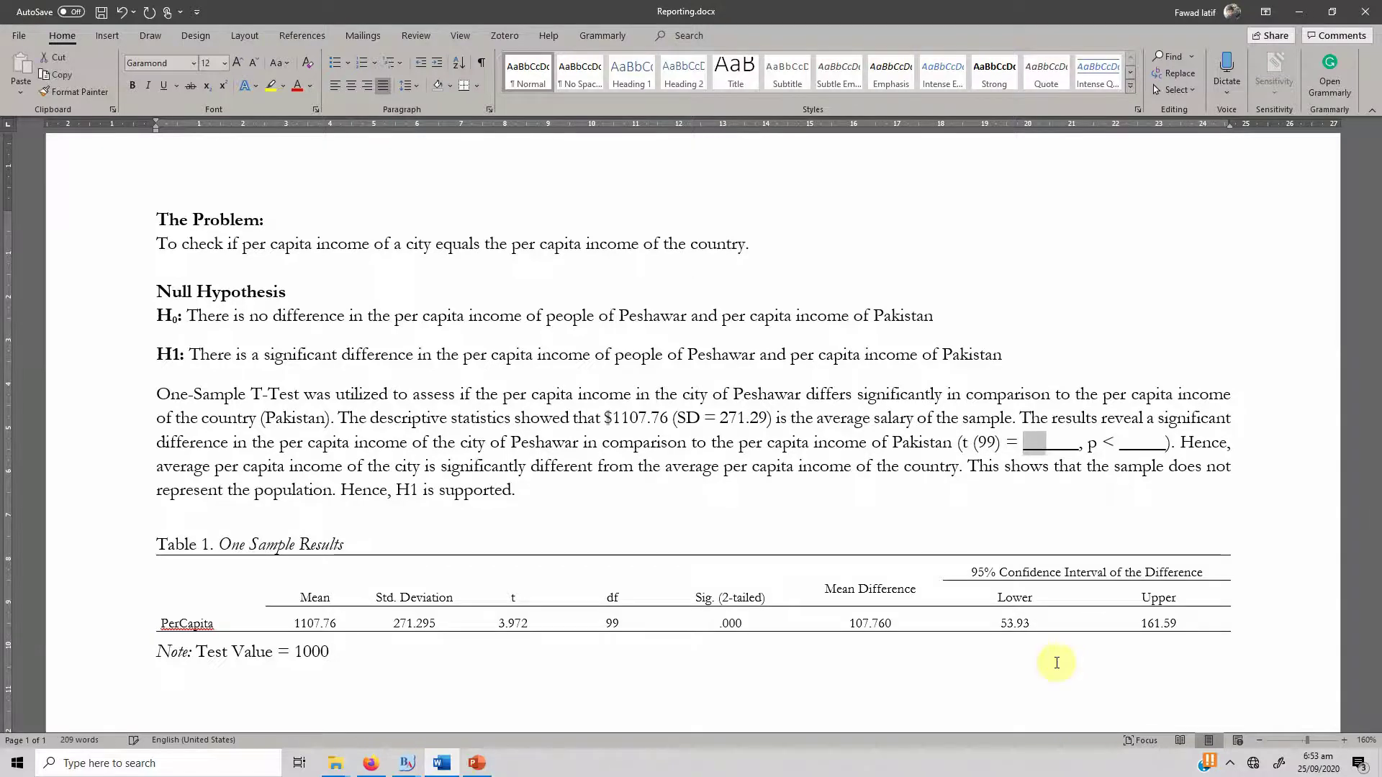
pyautogui.write('3.97')
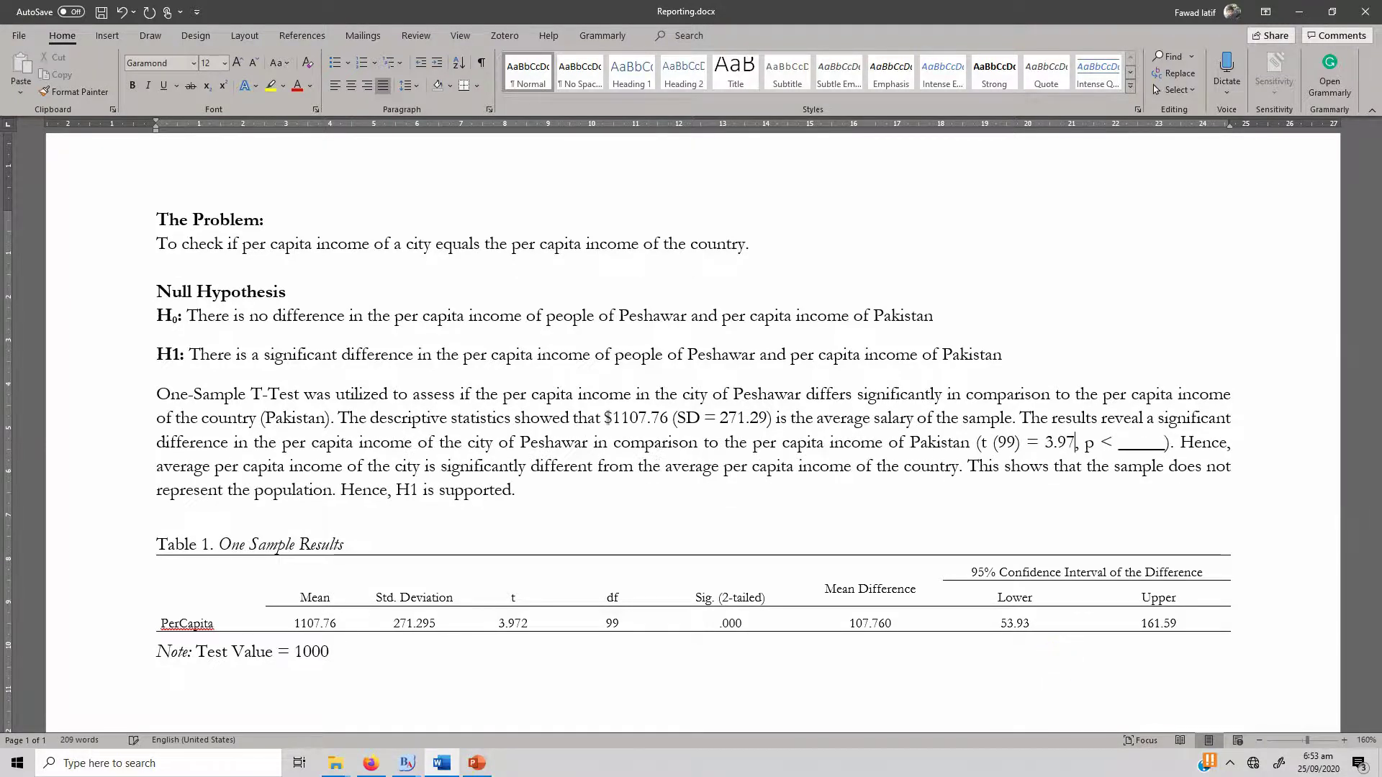
# Place the caret after 'p <' and look up the p-value in the BlueSky output
pyautogui.click(1112, 442)
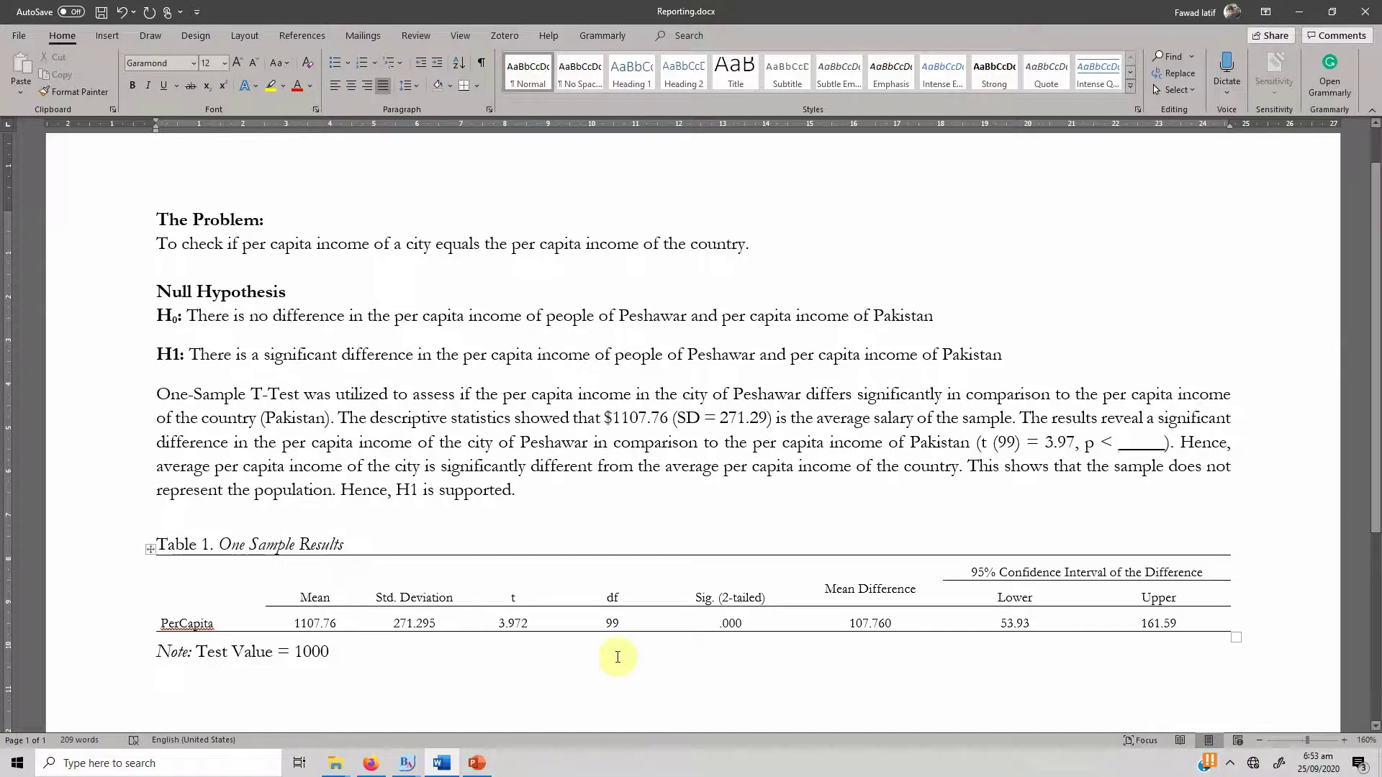
pyautogui.click(370, 763)
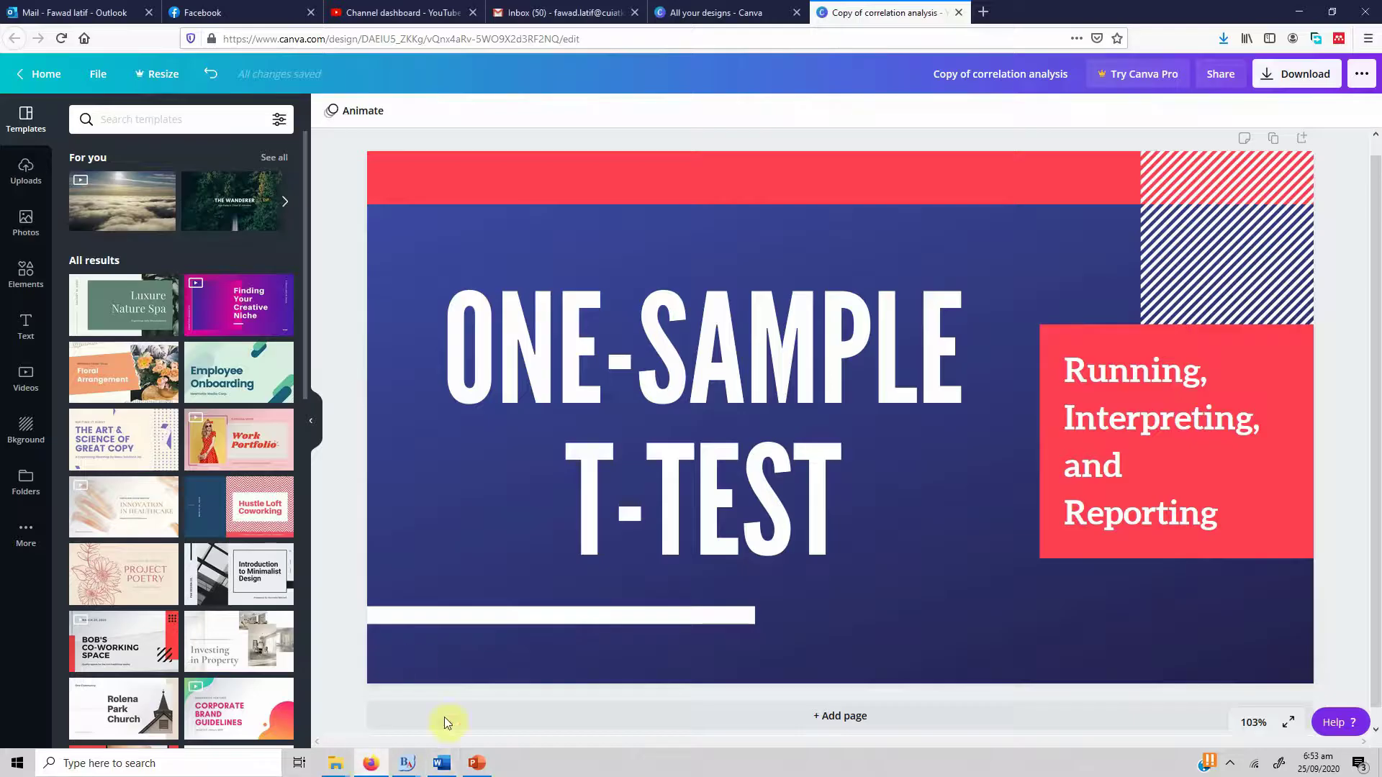
pyautogui.click(449, 769)
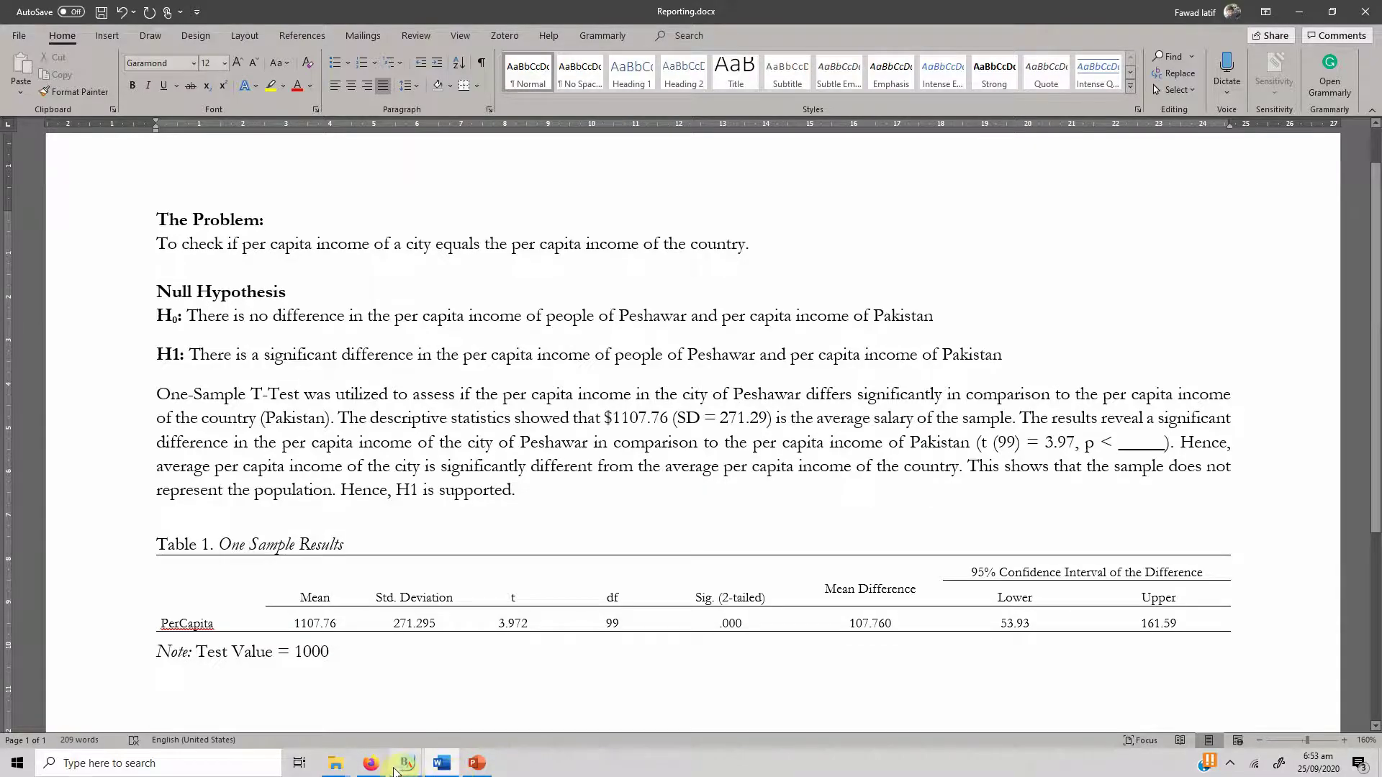
pyautogui.moveTo(403, 767)
pyautogui.click(461, 704)
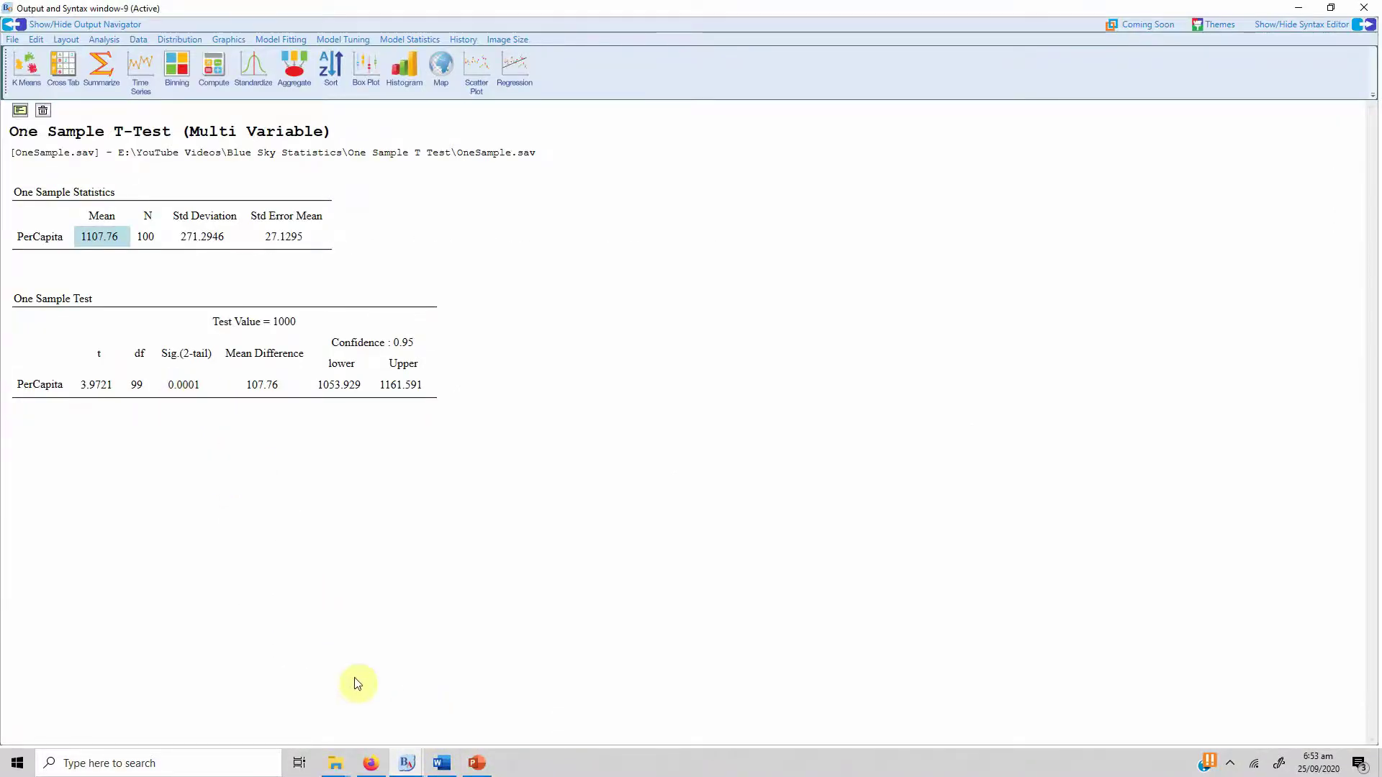
pyautogui.click(443, 764)
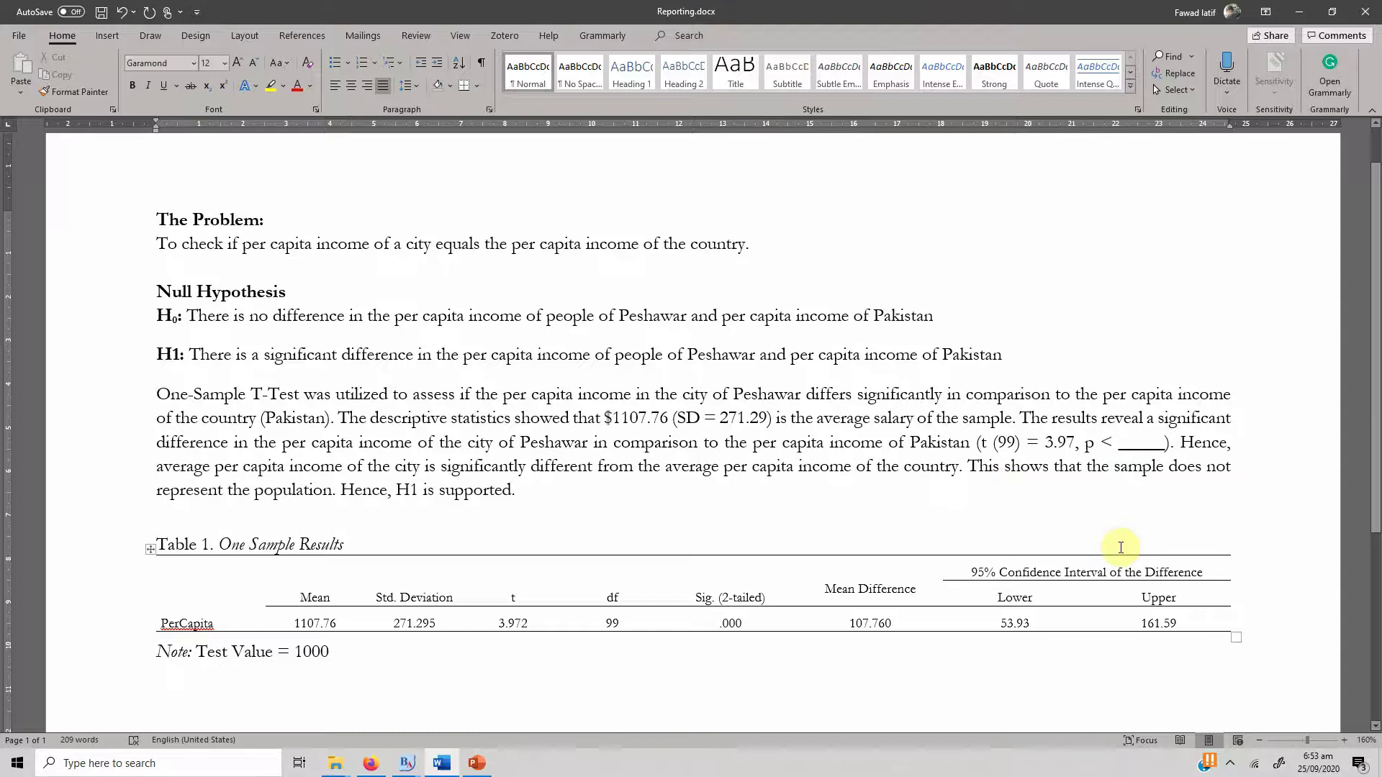
# Enter .001 as the p-value and delete the leftover blank after it
pyautogui.write('.001')
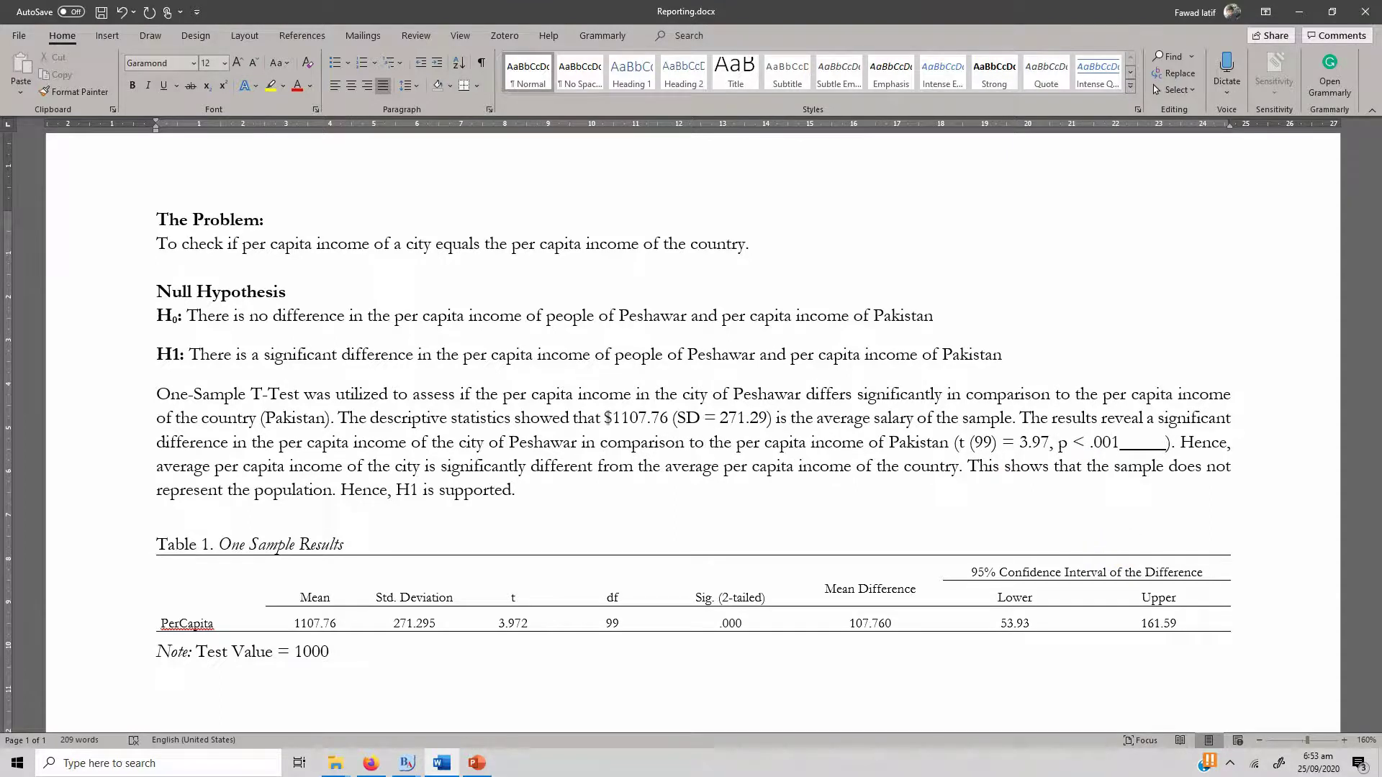
pyautogui.hotkey('shift', 'Right')
pyautogui.hotkey('shift', 'Right')
pyautogui.hotkey('shift', 'Right')
pyautogui.hotkey('shift', 'Right')
pyautogui.hotkey('shift', 'Right')
pyautogui.press('Delete')
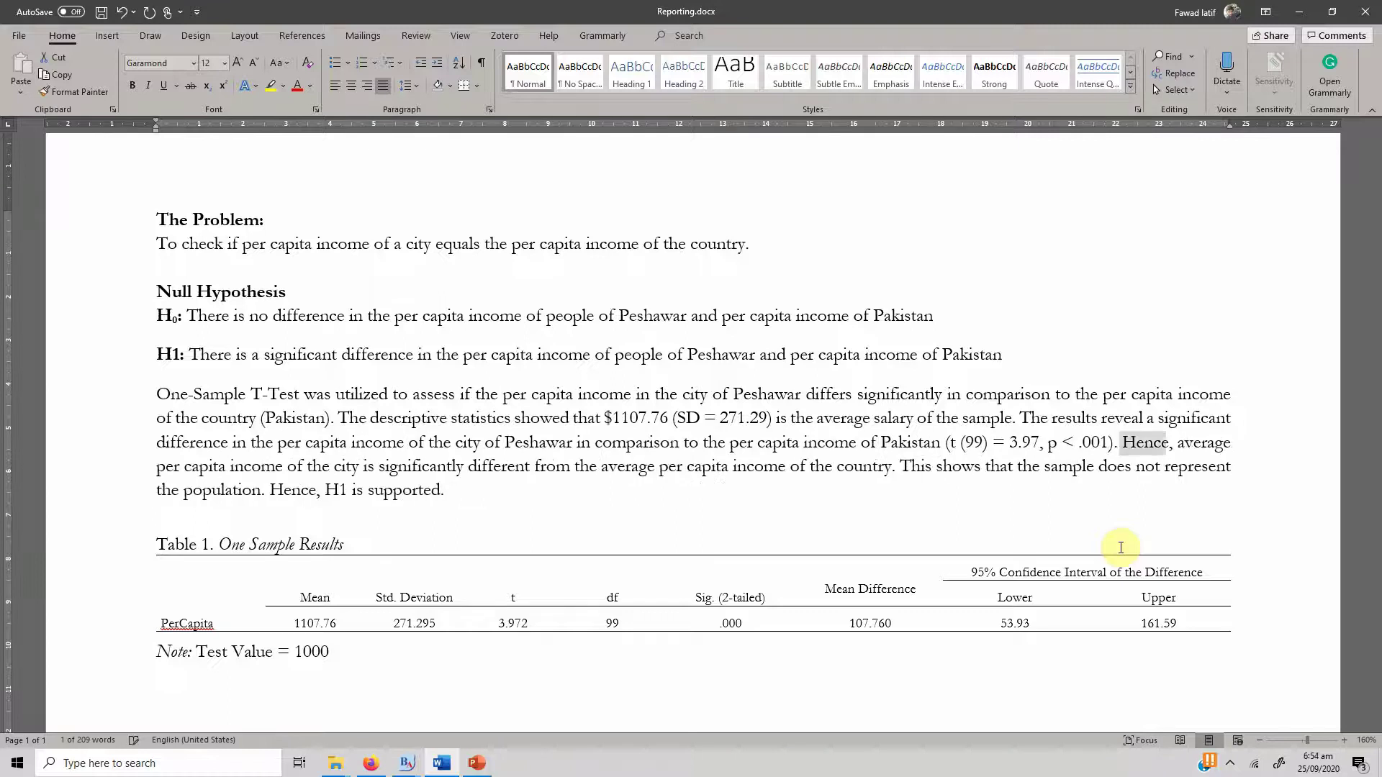
pyautogui.press('Left')
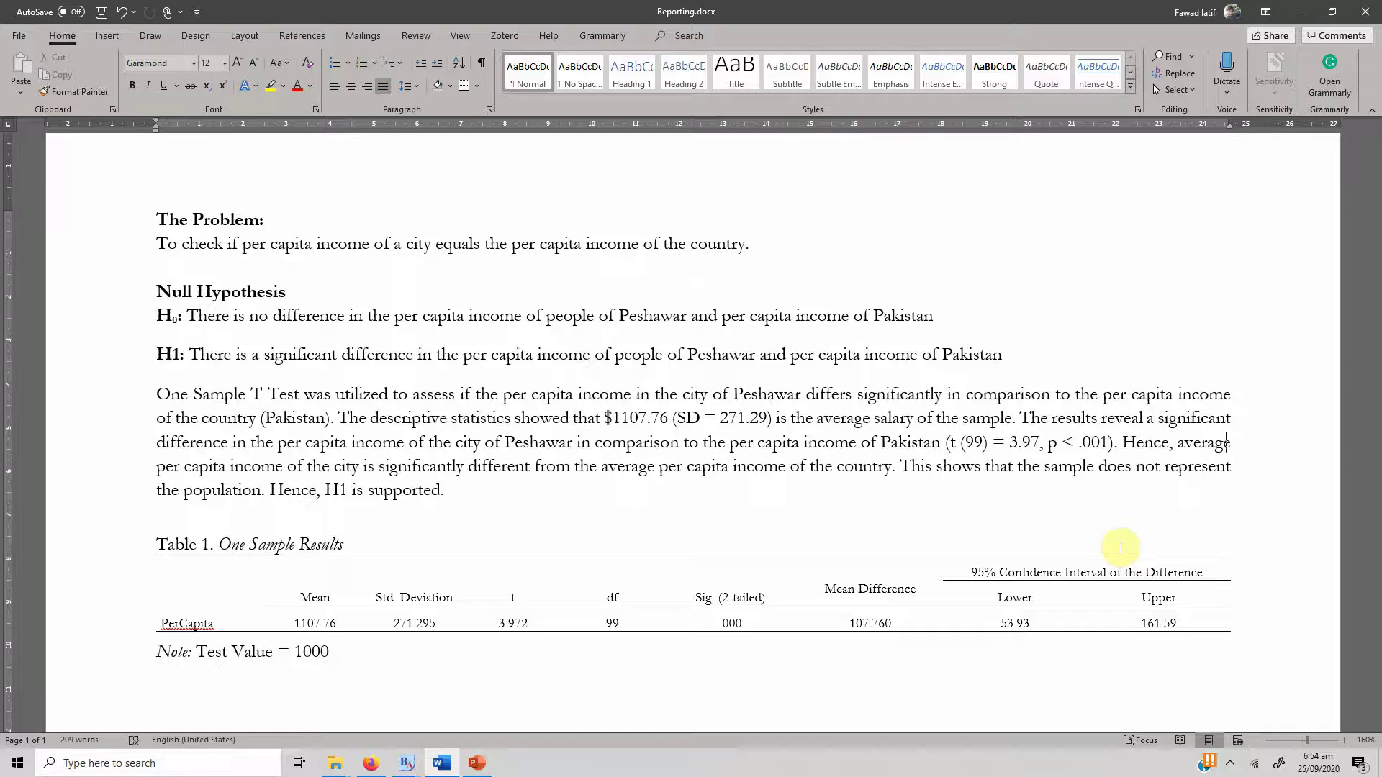
pyautogui.press('Right')
pyautogui.press('Right')
pyautogui.press('Right')
pyautogui.press('Right')
pyautogui.press('Right')
pyautogui.press('Right')
pyautogui.press('Right')
pyautogui.press('Right')
pyautogui.press('Right')
pyautogui.press('Right')
pyautogui.press('Right')
pyautogui.press('Right')
pyautogui.press('Right')
pyautogui.press('Right')
pyautogui.press('Right')
pyautogui.press('Right')
pyautogui.press('Right')
pyautogui.press('Right')
pyautogui.press('Right')
pyautogui.press('Right')
pyautogui.press('Right')
pyautogui.press('Right')
pyautogui.press('Right')
pyautogui.press('Right')
pyautogui.press('Right')
pyautogui.press('Right')
pyautogui.press('Right')
pyautogui.press('Right')
pyautogui.press('Right')
pyautogui.press('Right')
pyautogui.press('Right')
pyautogui.press('Right')
pyautogui.press('Right')
pyautogui.press('Right')
pyautogui.press('Right')
pyautogui.press('Right')
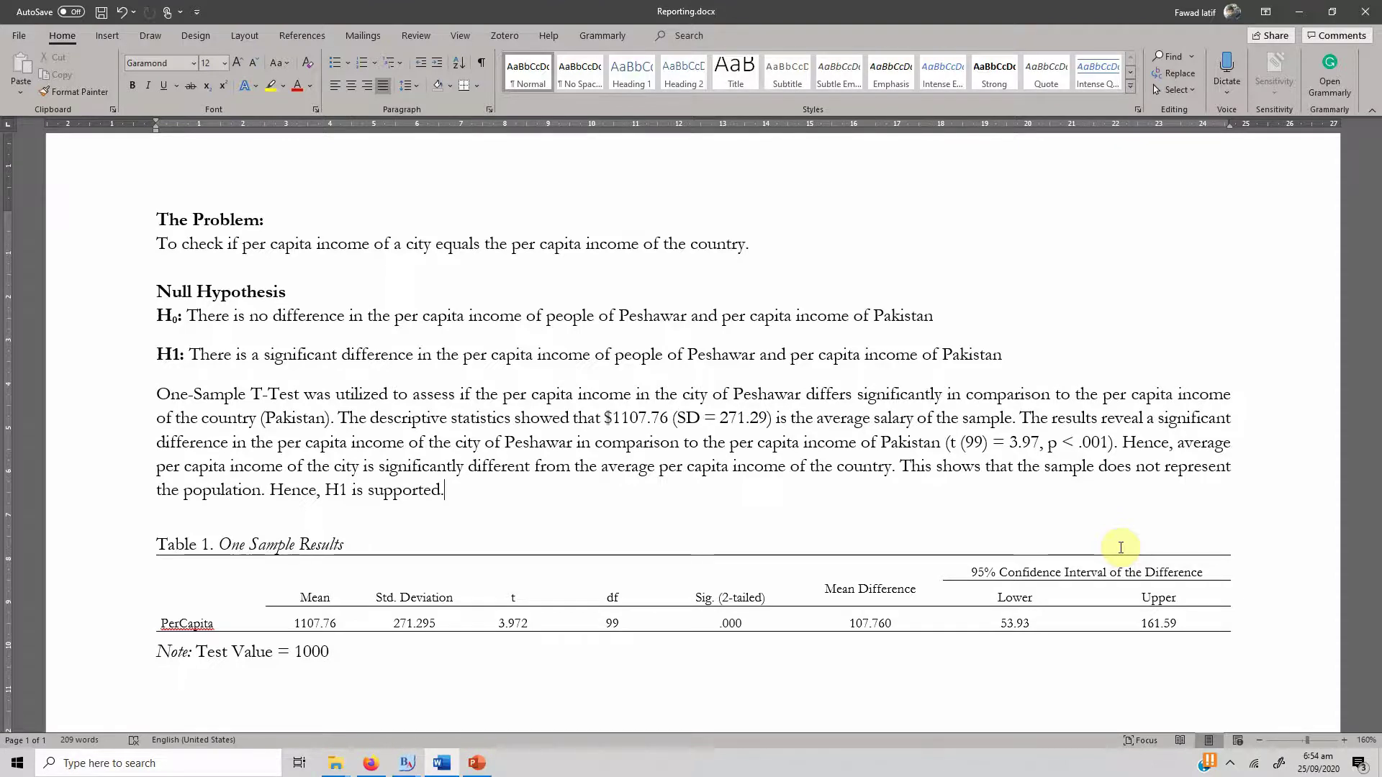
# Compare the results table's Lower confidence value against the BlueSky output
pyautogui.click(212, 599)
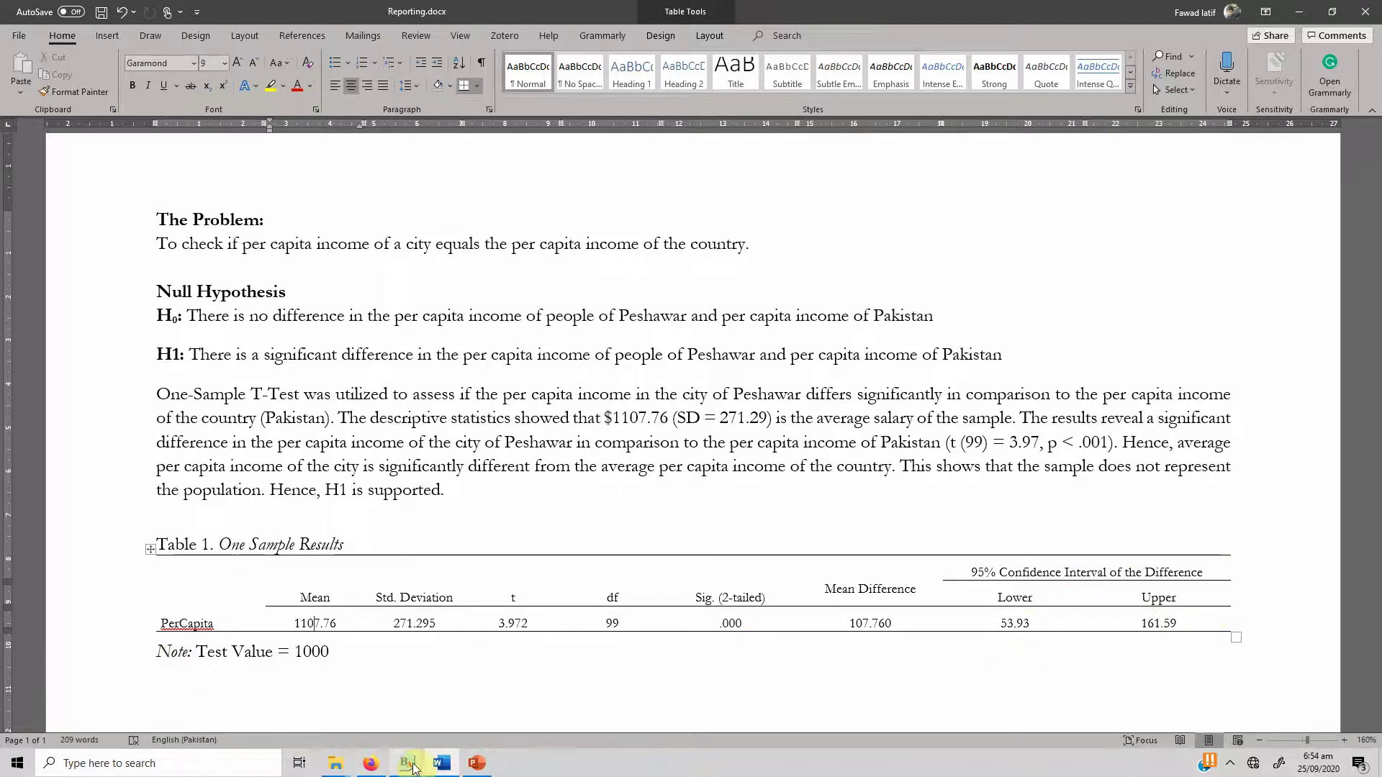
pyautogui.moveTo(414, 769)
pyautogui.click(453, 693)
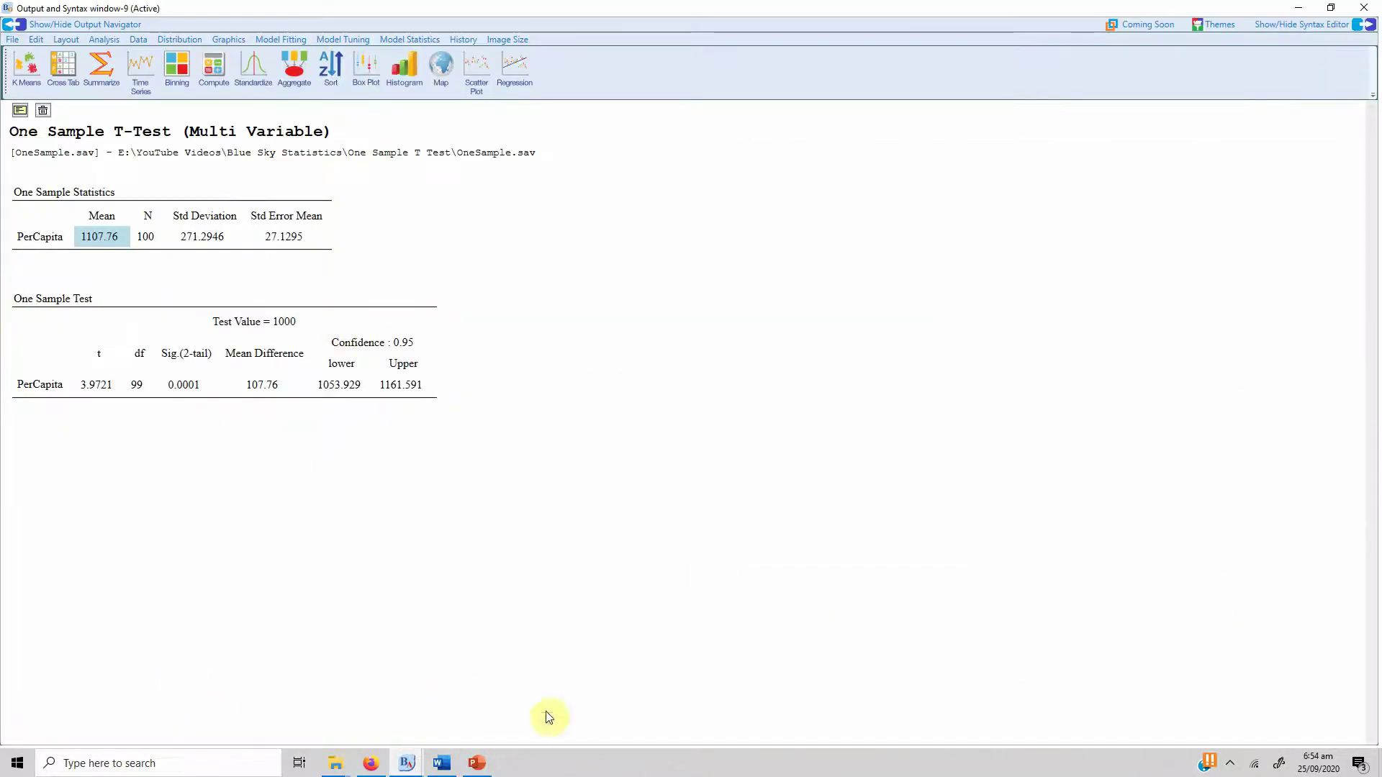
pyautogui.click(442, 763)
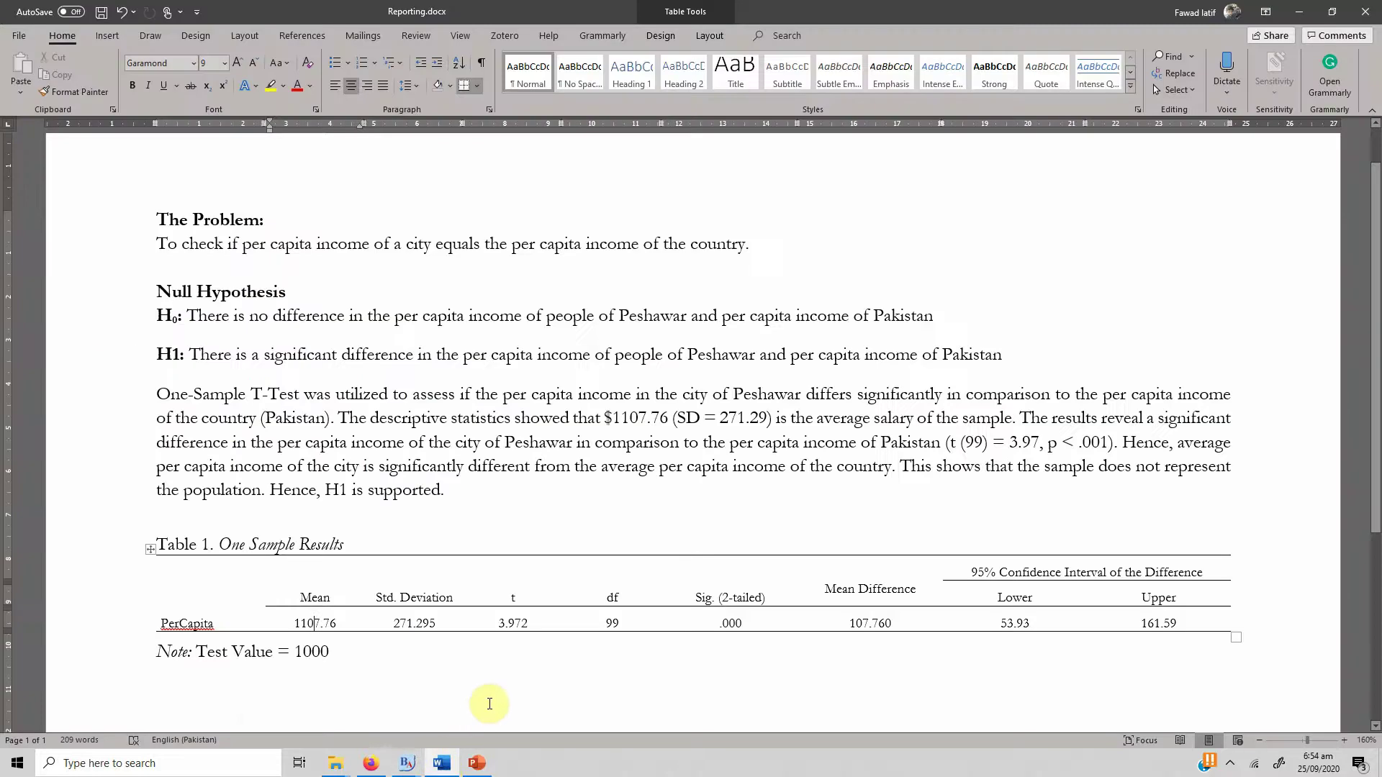
pyautogui.click(1014, 624)
pyautogui.moveTo(407, 764)
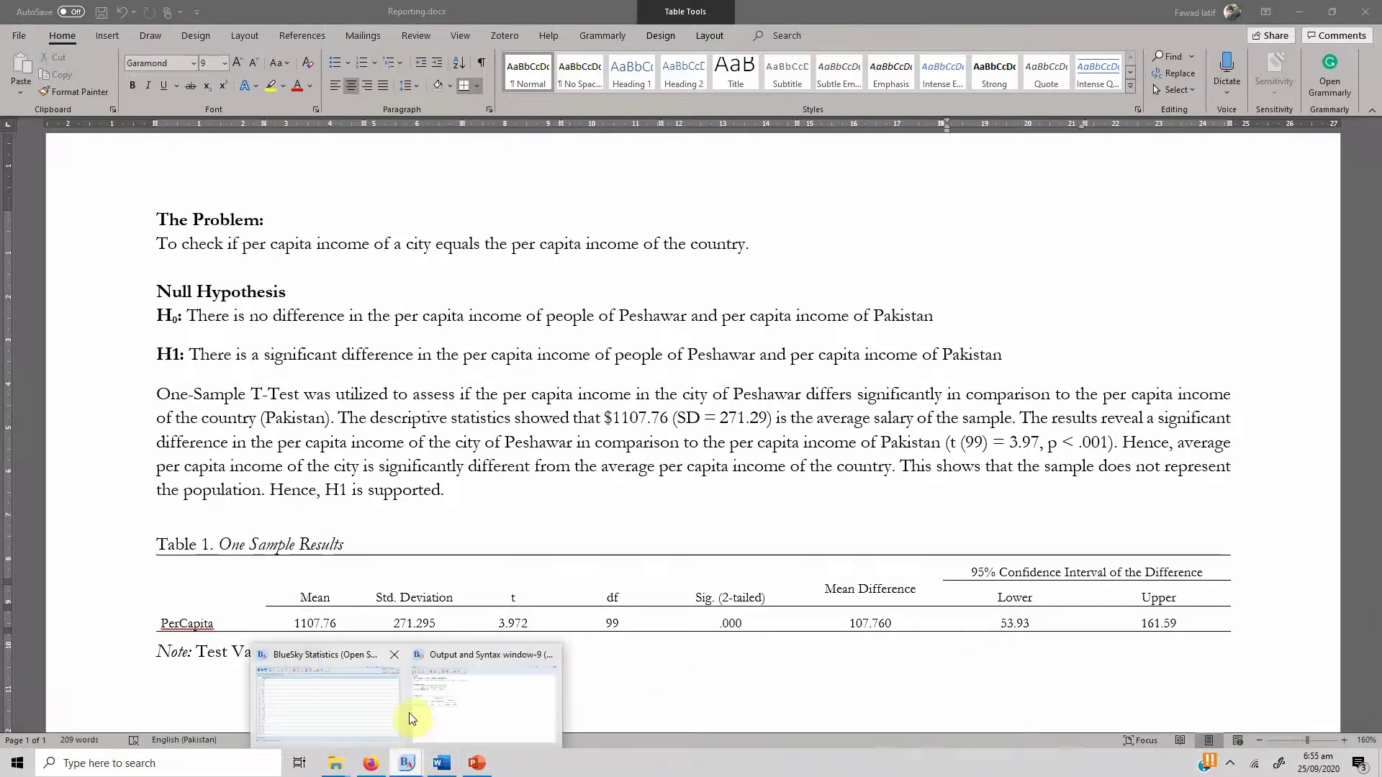
pyautogui.click(412, 715)
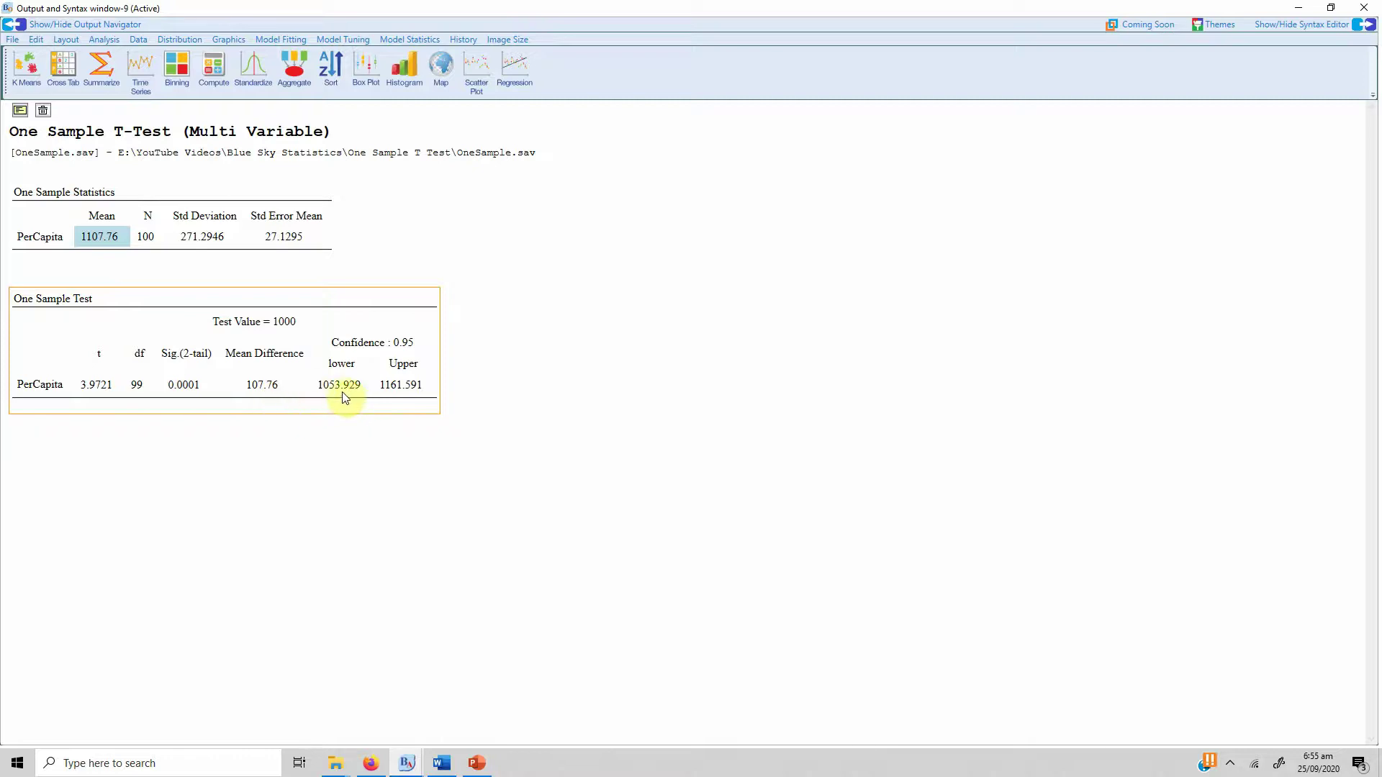
pyautogui.click(442, 763)
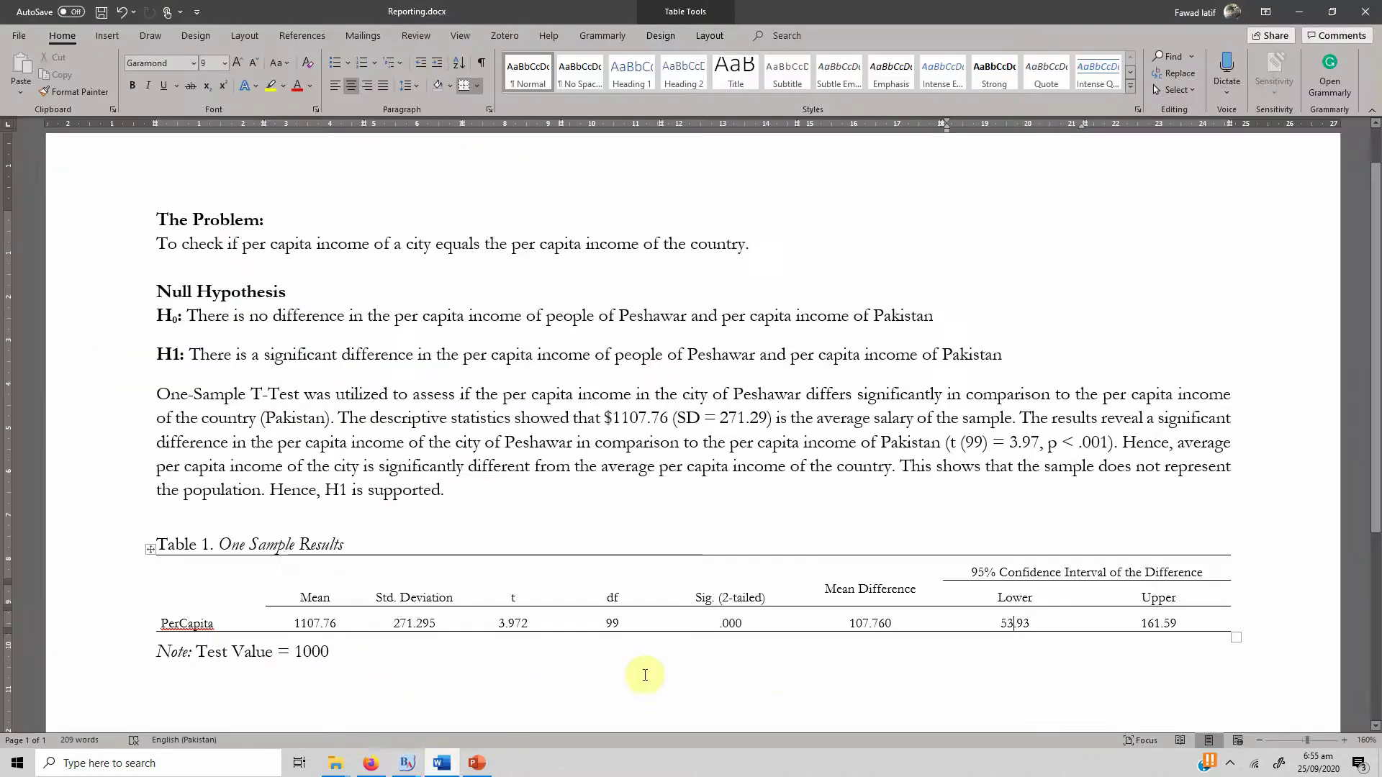
# Correct the Lower bound from 53.93 to 1053.92, then check the upper bound in BlueSky
pyautogui.click(1000, 623)
pyautogui.write('1')
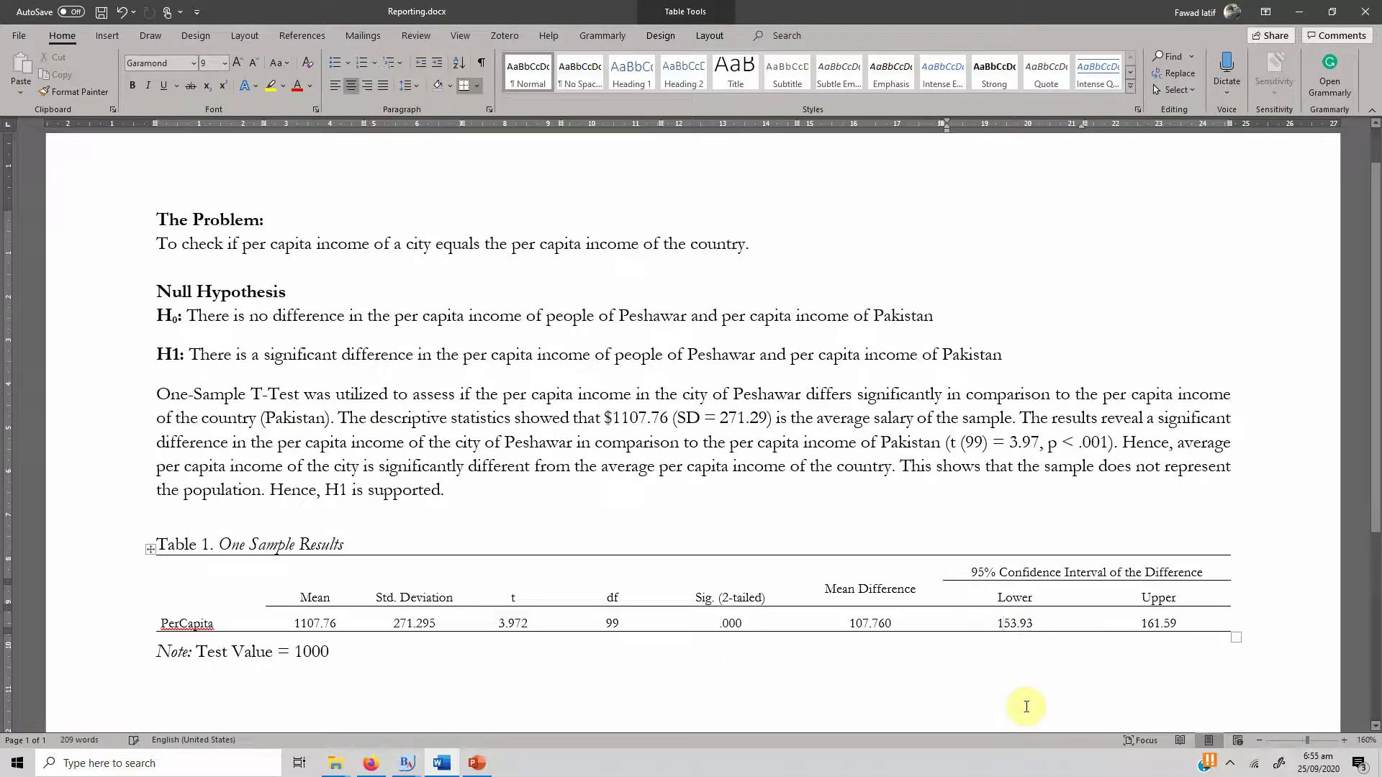
pyautogui.write('0')
pyautogui.press('Delete')
pyautogui.write('2')
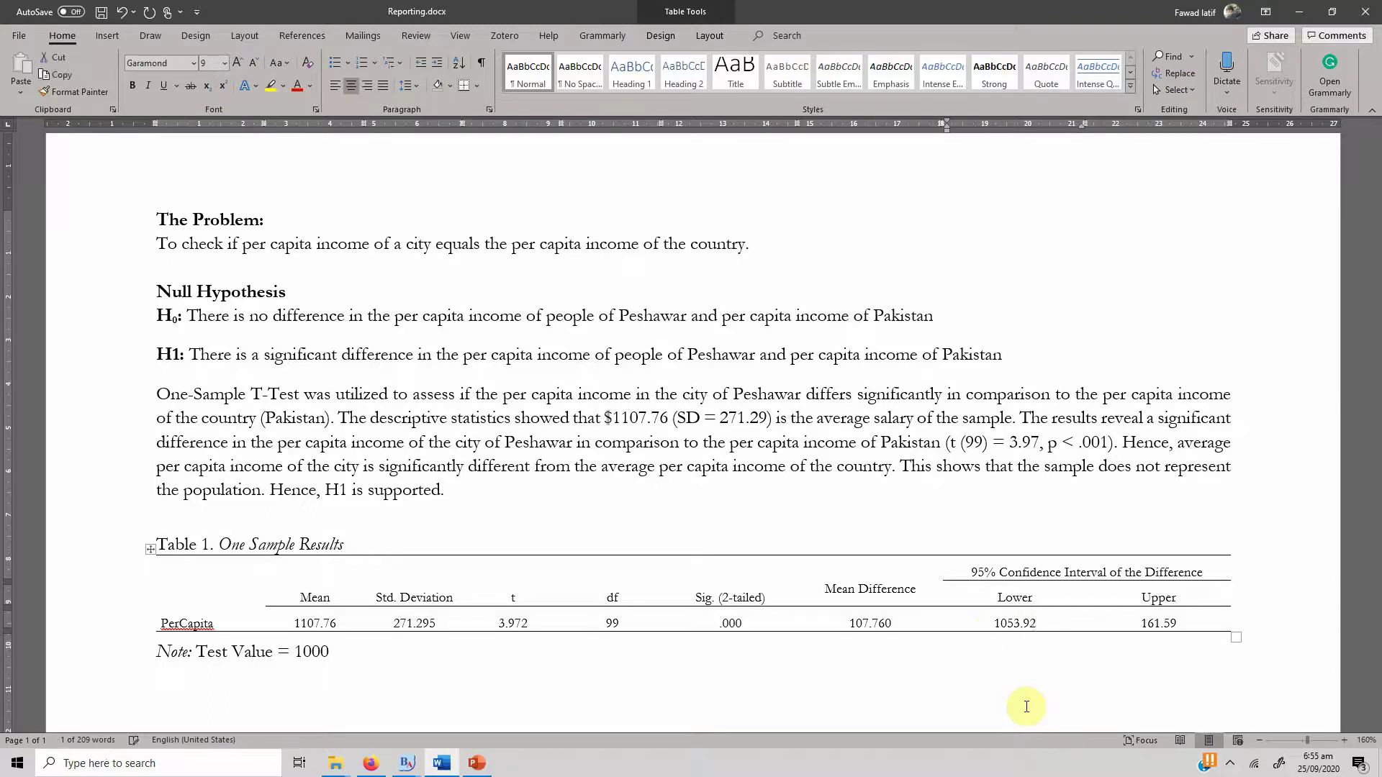
pyautogui.click(396, 763)
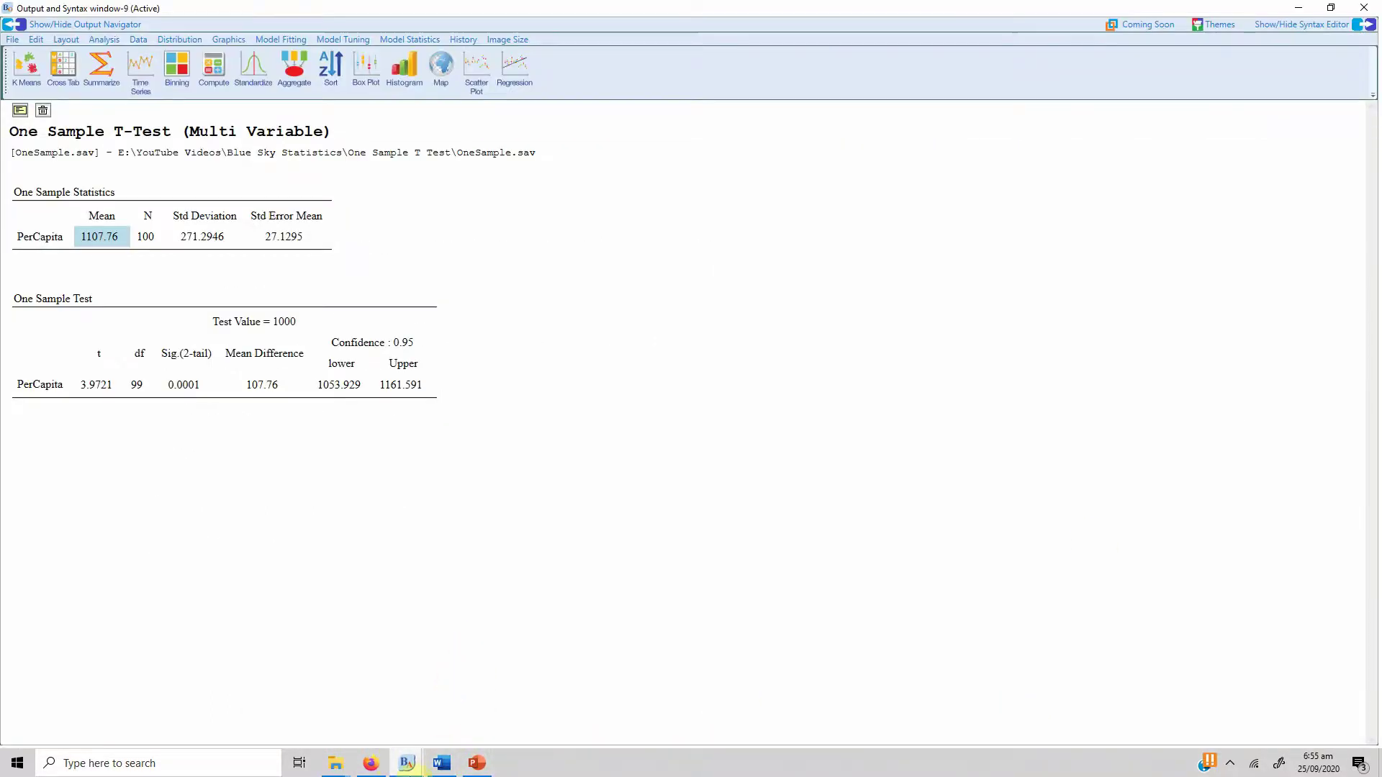
pyautogui.click(441, 764)
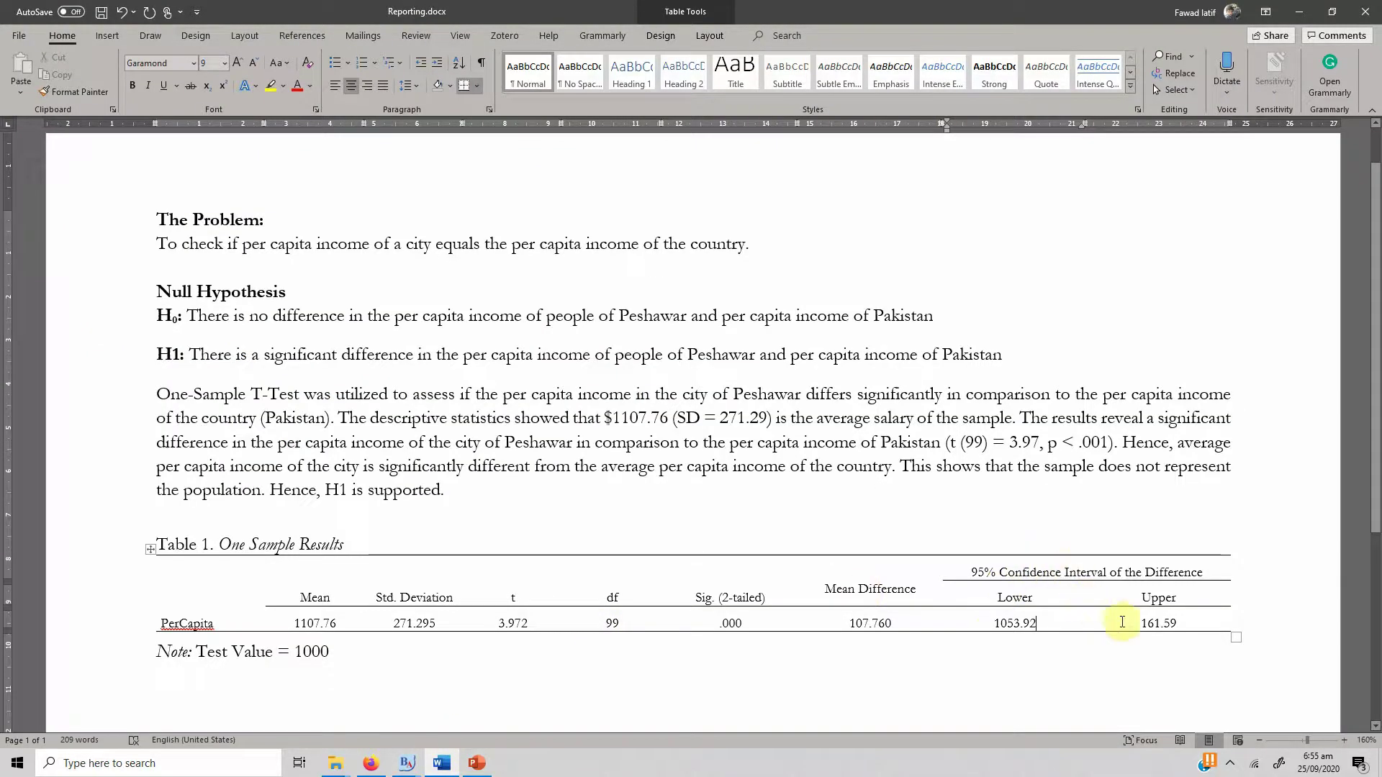